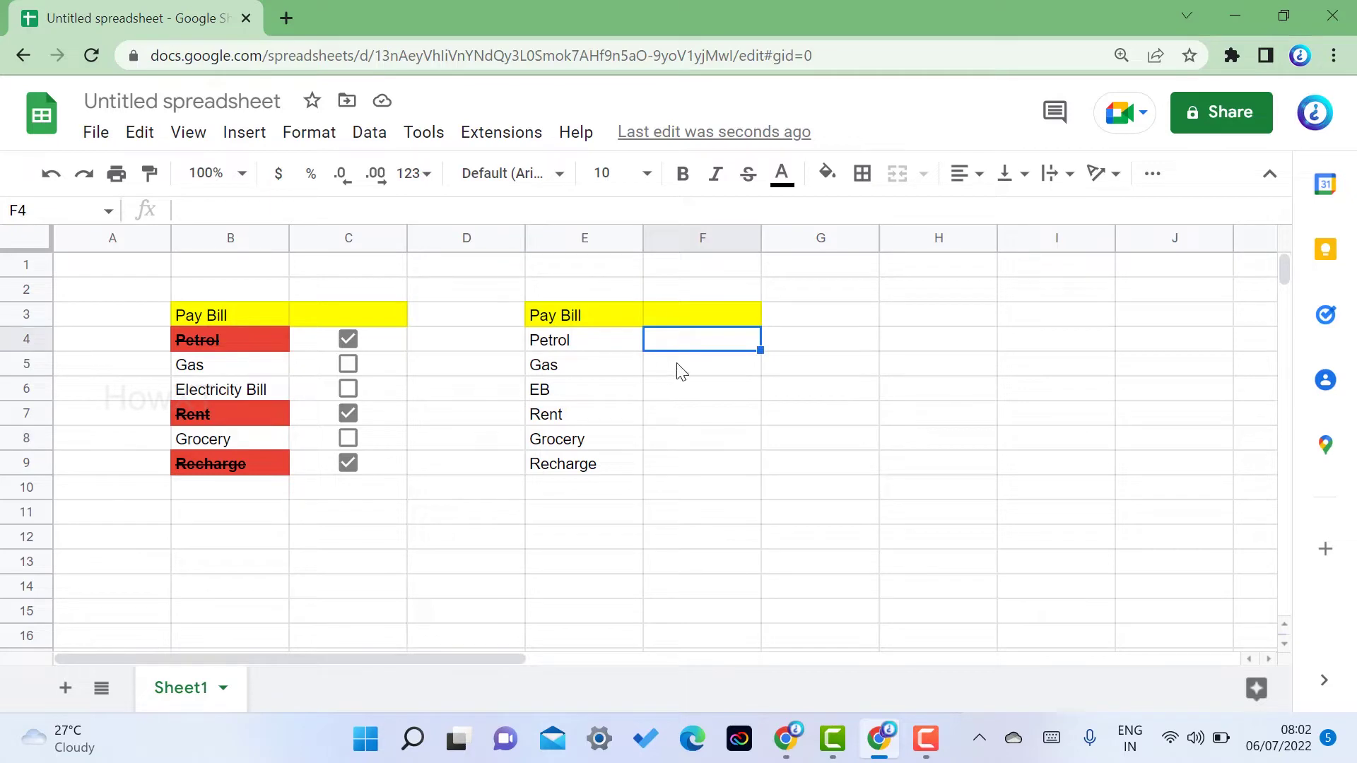
- Insert a checkbox in cell F4 beside Petrol in the second Pay Bill list
left_click(661, 371)
left_click(676, 332)
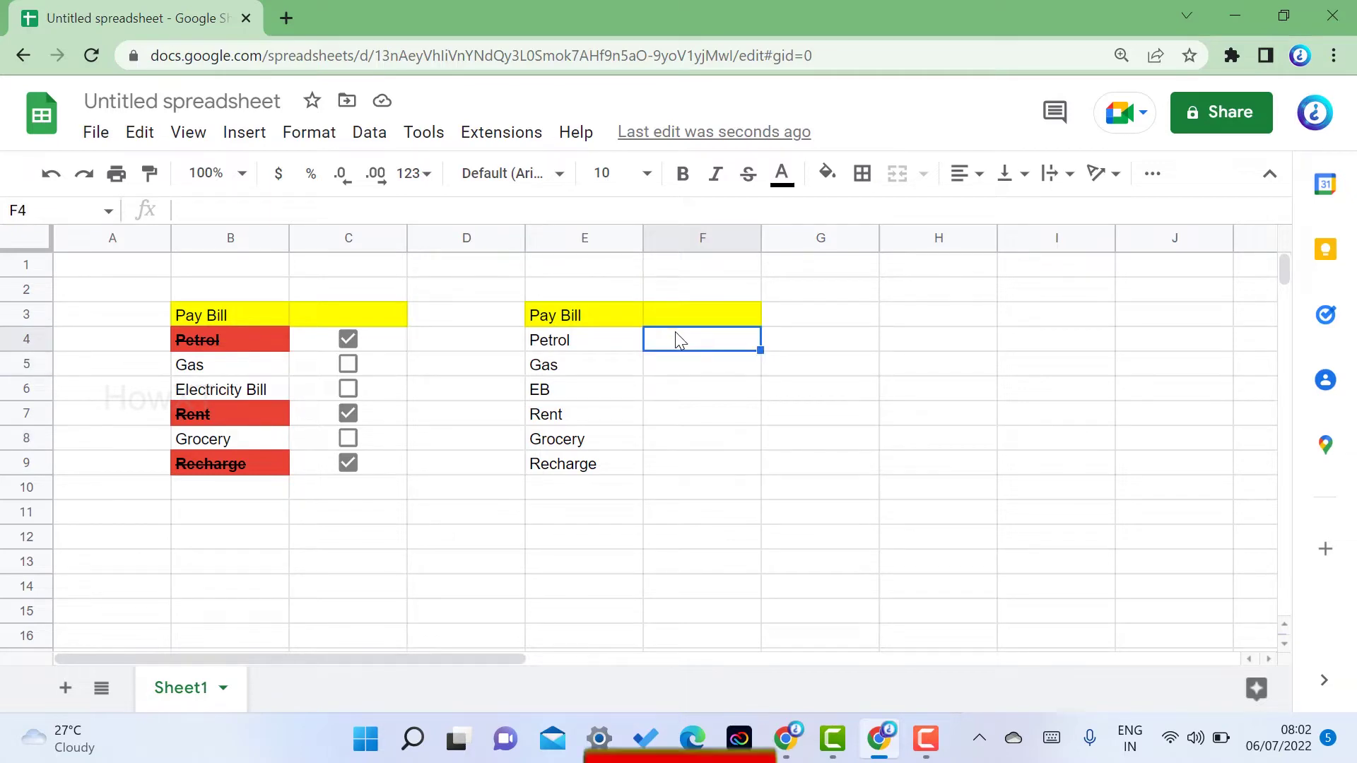
left_click(261, 132)
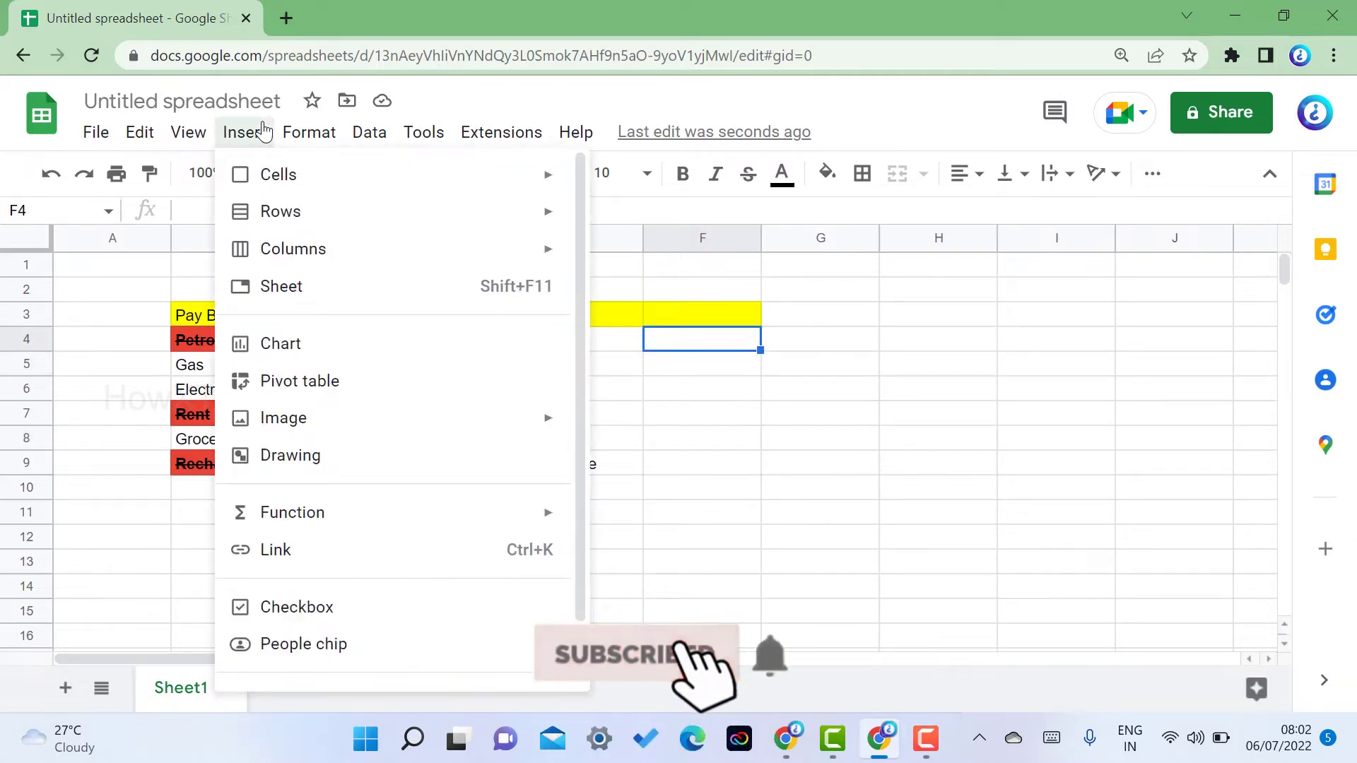
left_click(312, 615)
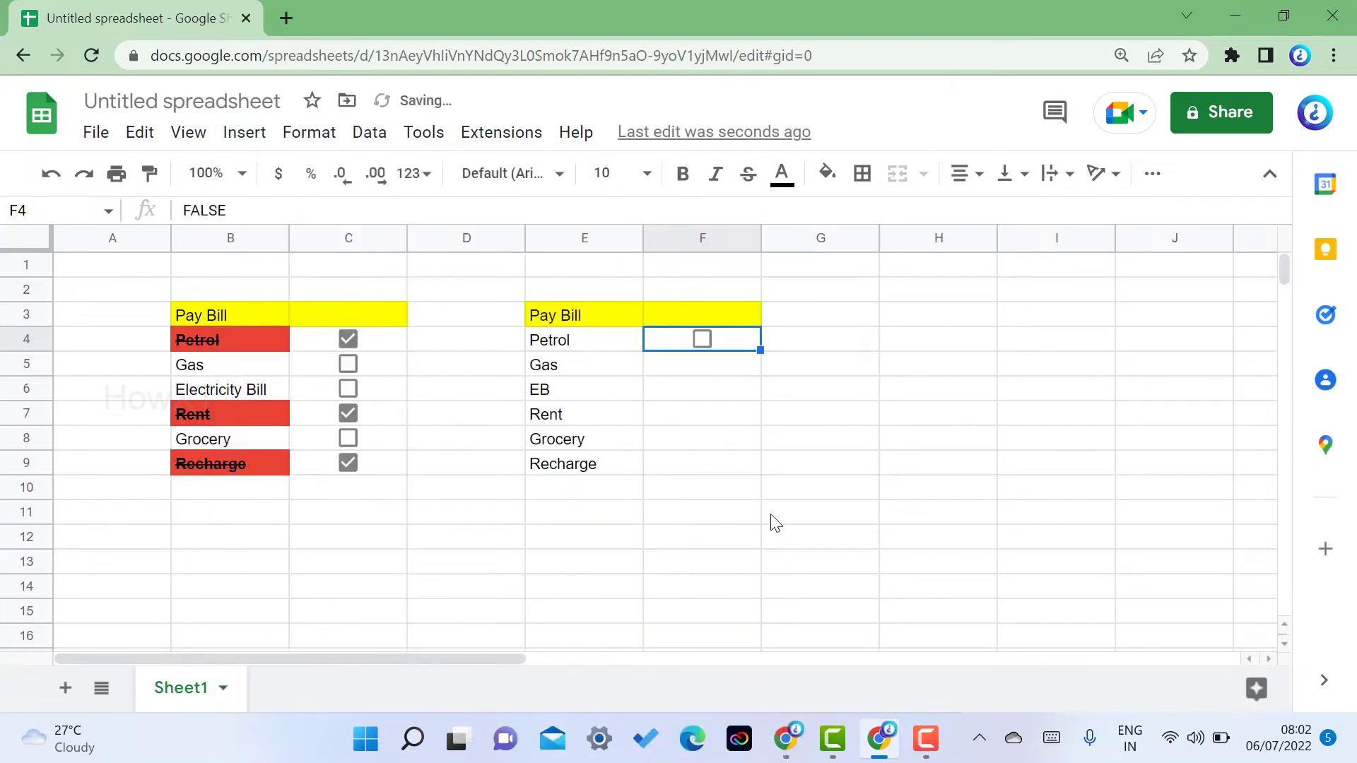
- Tick the checkbox in F4 and fill it down through F9
left_click(693, 364)
left_click(701, 340)
left_click(702, 342)
left_click(704, 345)
left_click_drag(753, 393, 735, 475)
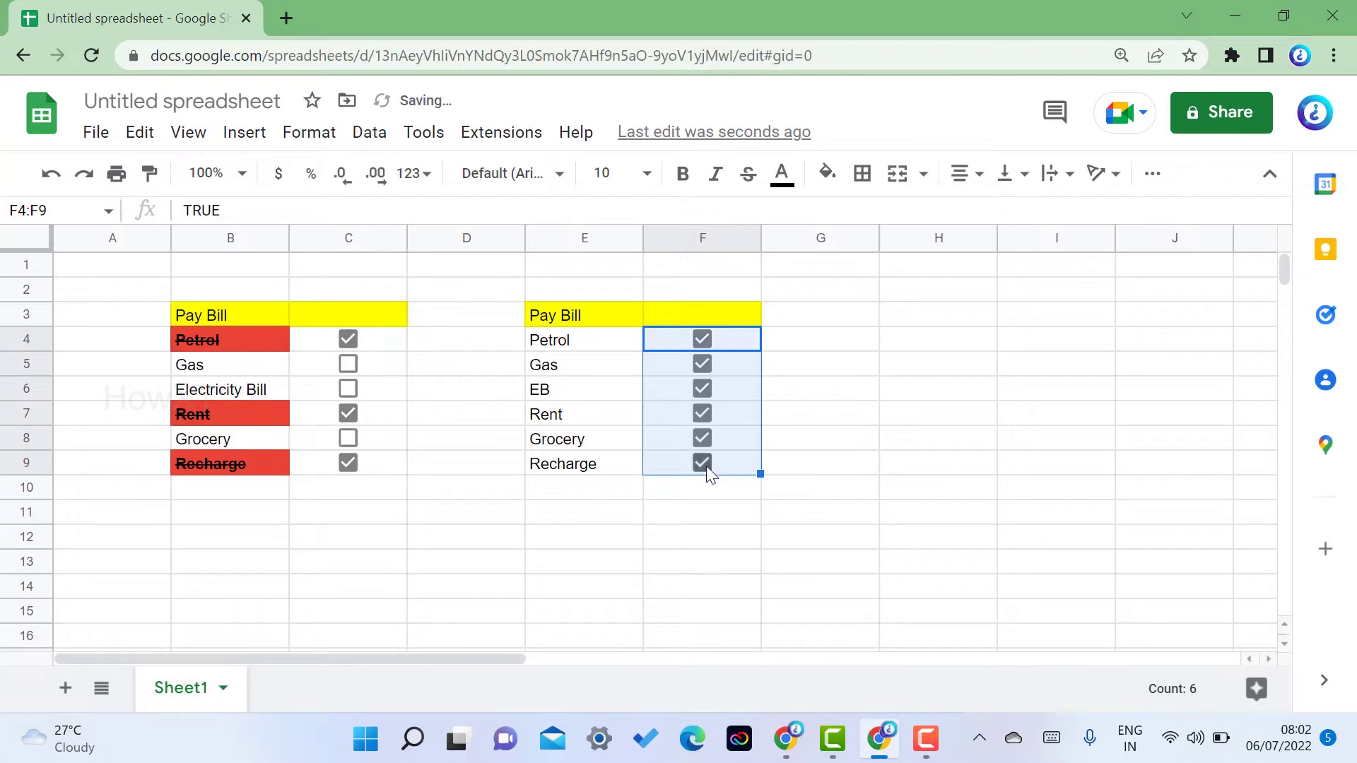
left_click(703, 464)
- Clear the checkboxes from cells F4:F9
left_click(809, 496)
left_click_drag(703, 340, 721, 479)
key("Delete")
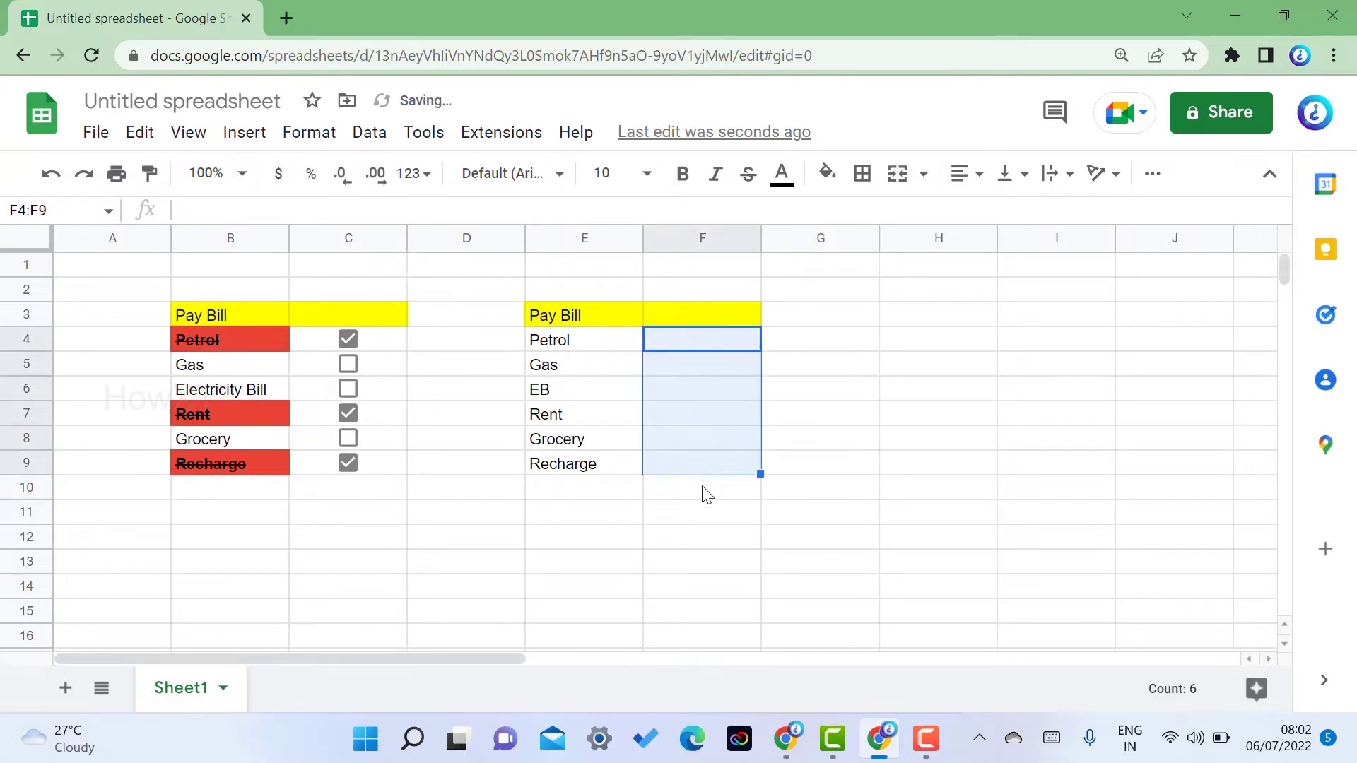
left_click(647, 488)
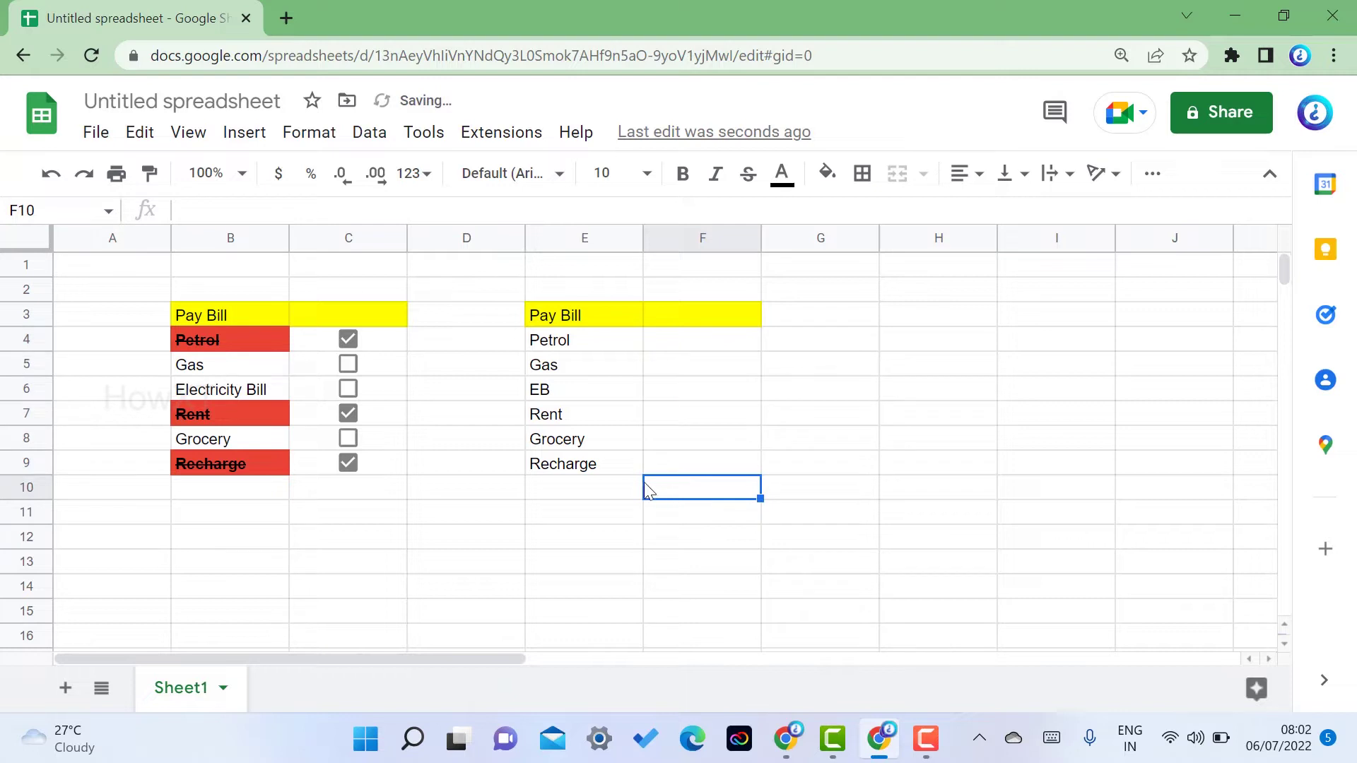
- Toggle the Gas and Petrol checkboxes in the first list to test their formatting, restoring each one
left_click(348, 365)
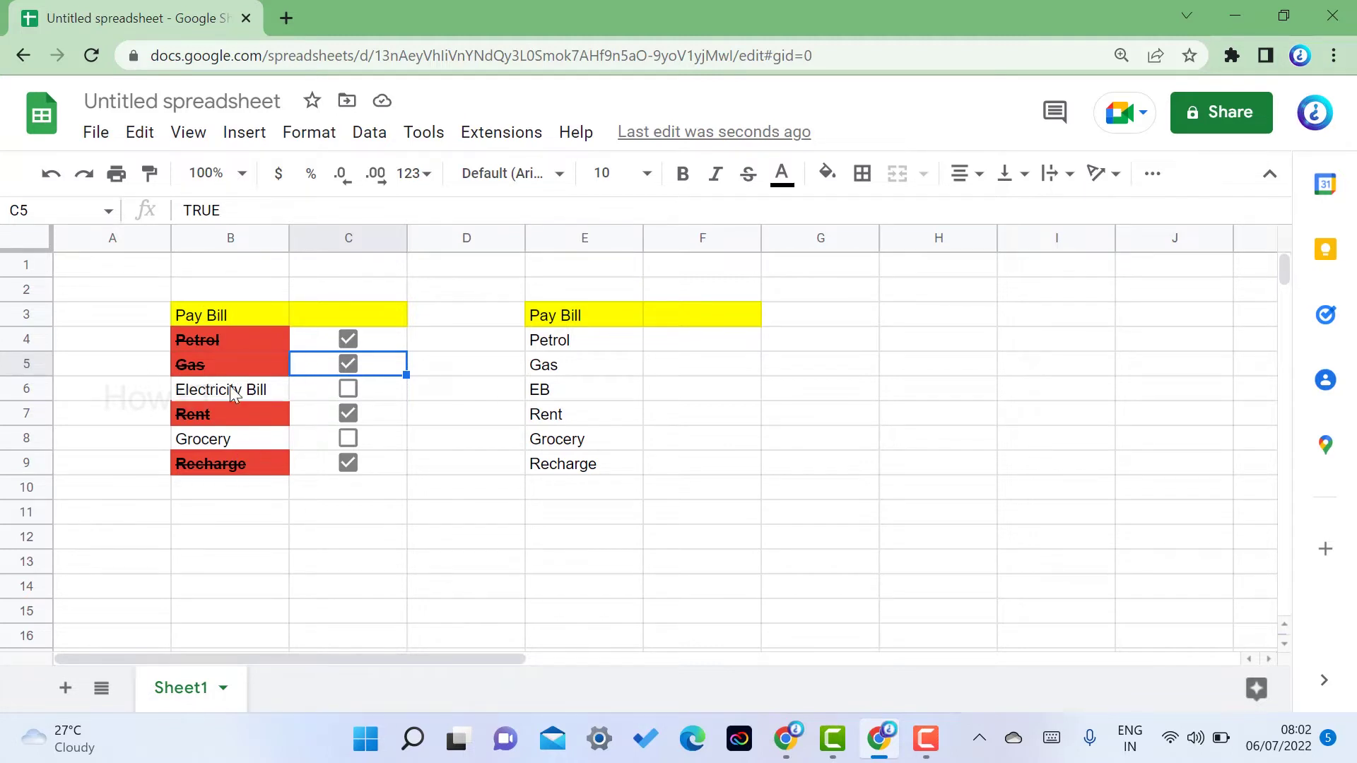
left_click(348, 364)
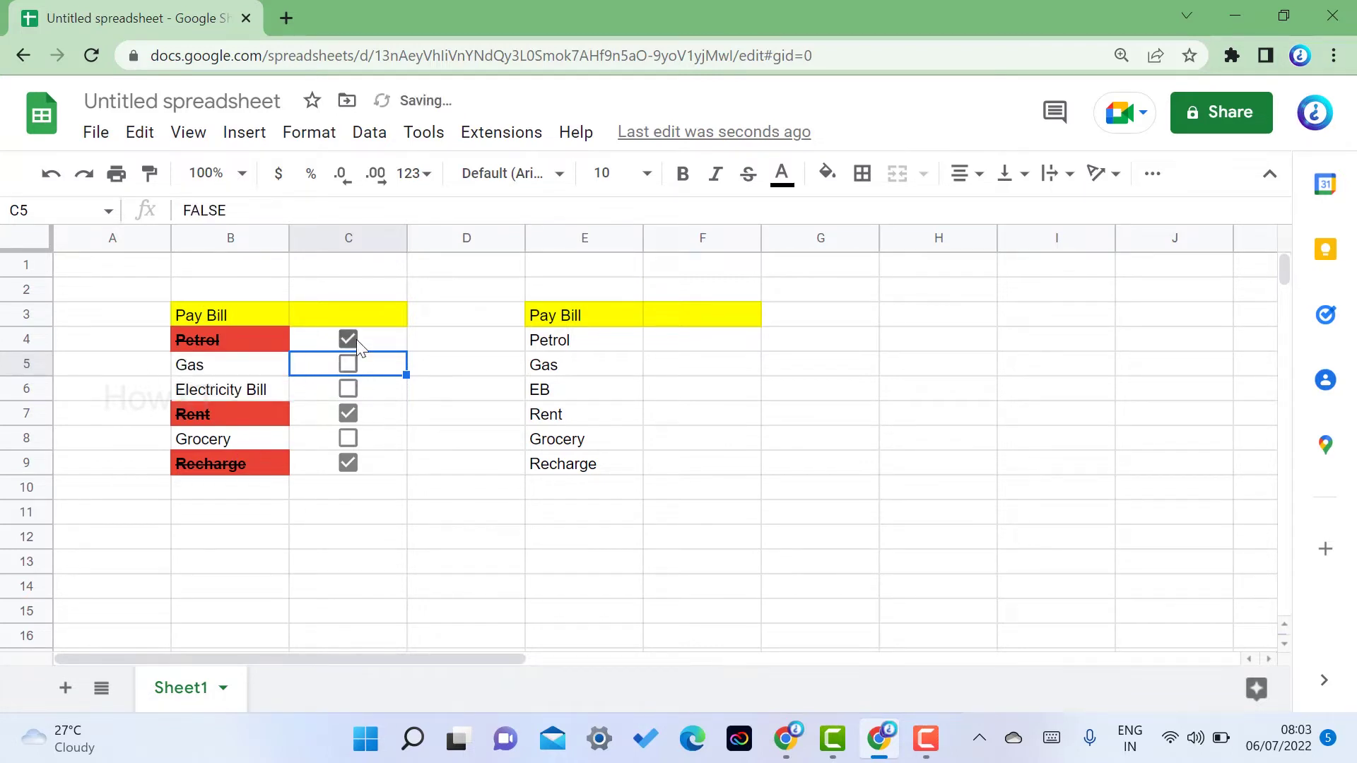
left_click(350, 338)
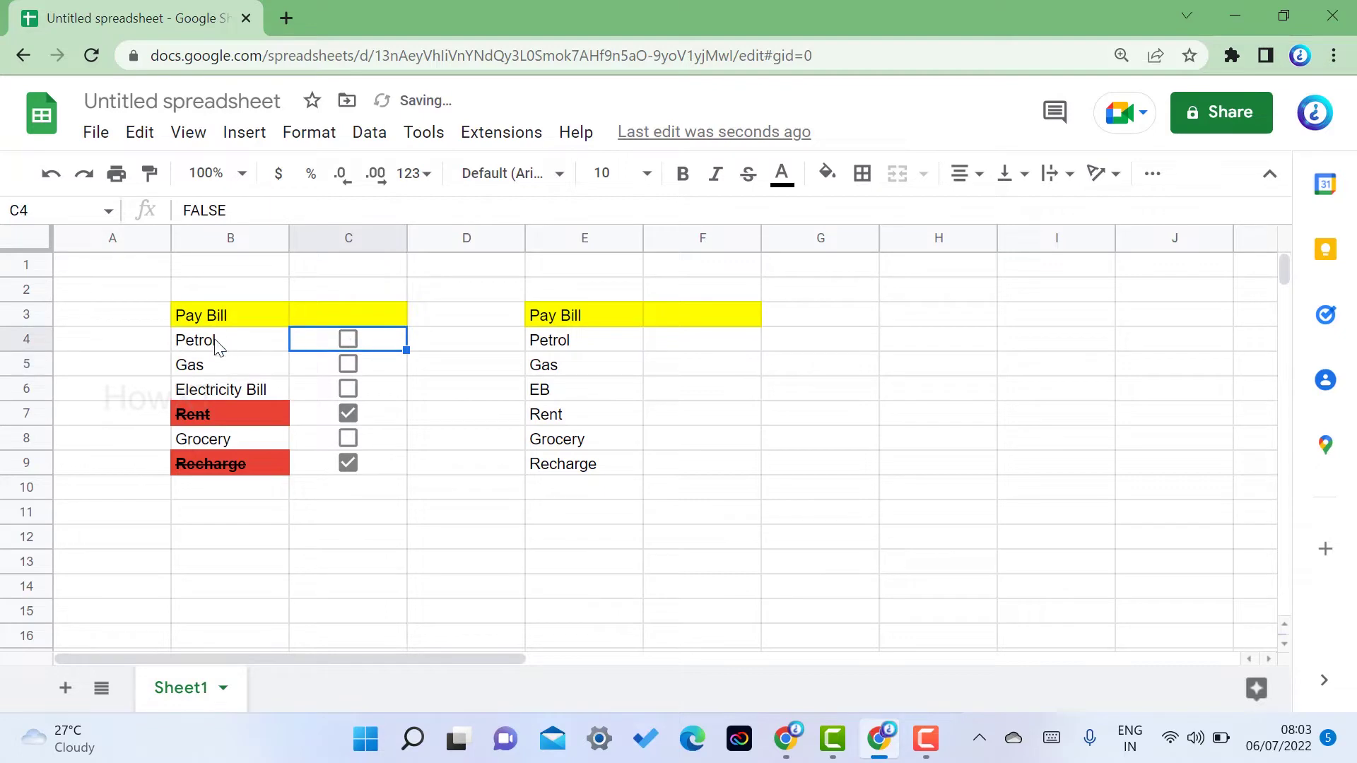
left_click(357, 342)
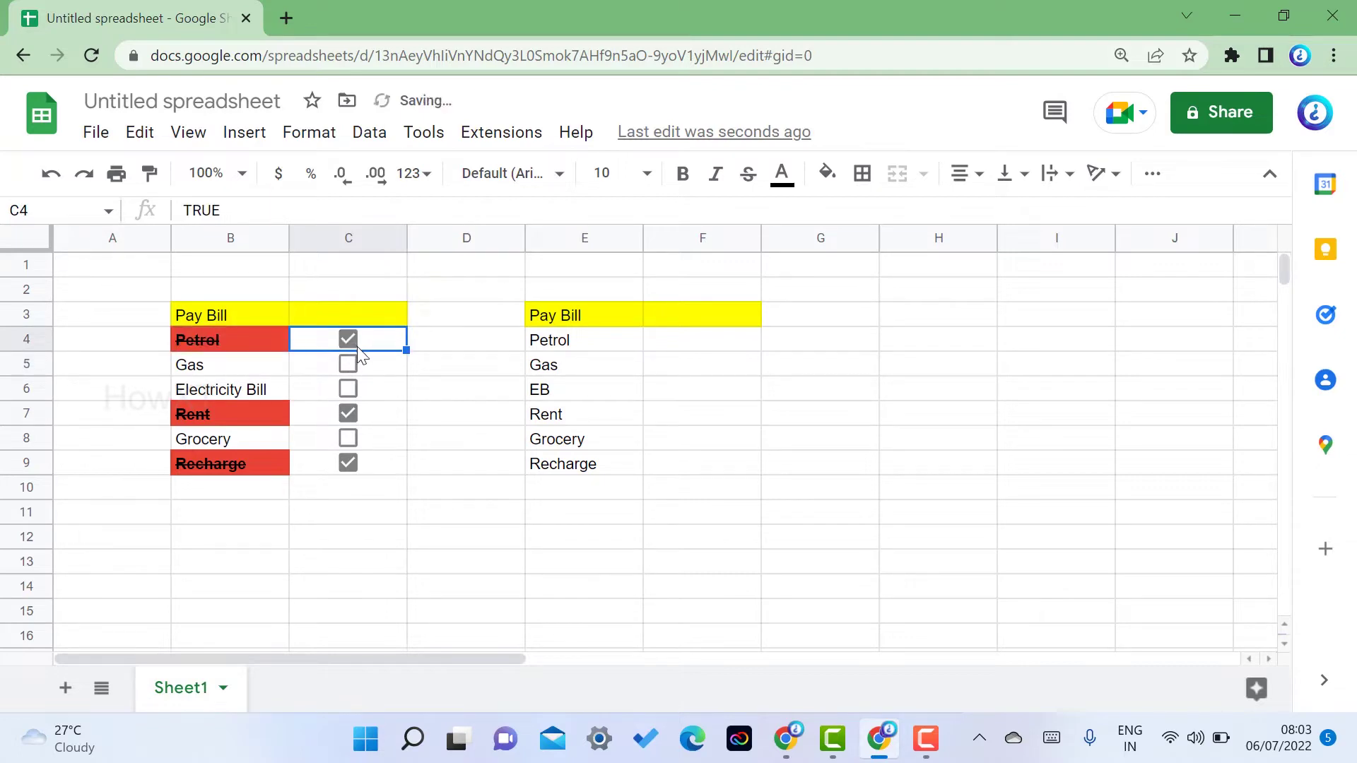
- Add data validation to F4 with Checkbox criteria and Reject input on invalid data, and fill the checkbox down through F9
left_click(679, 345)
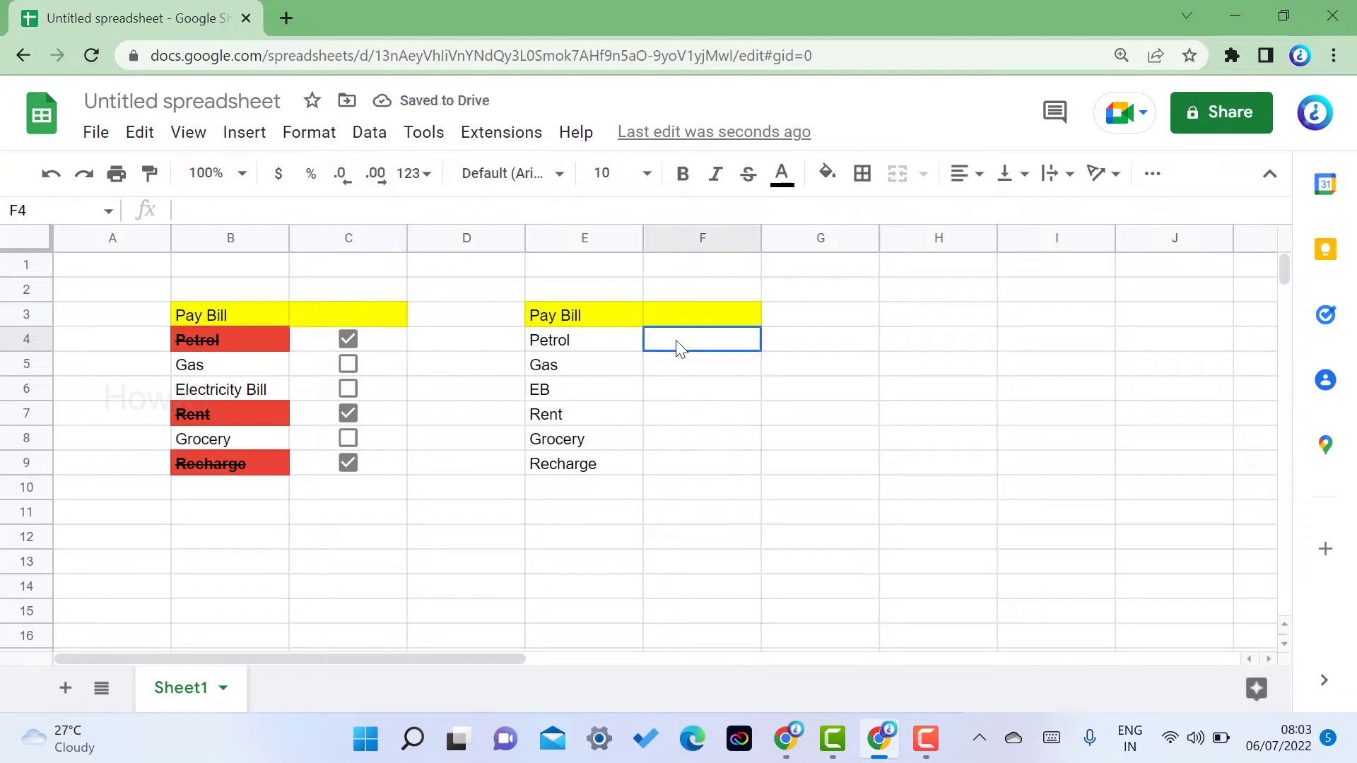
left_click(366, 141)
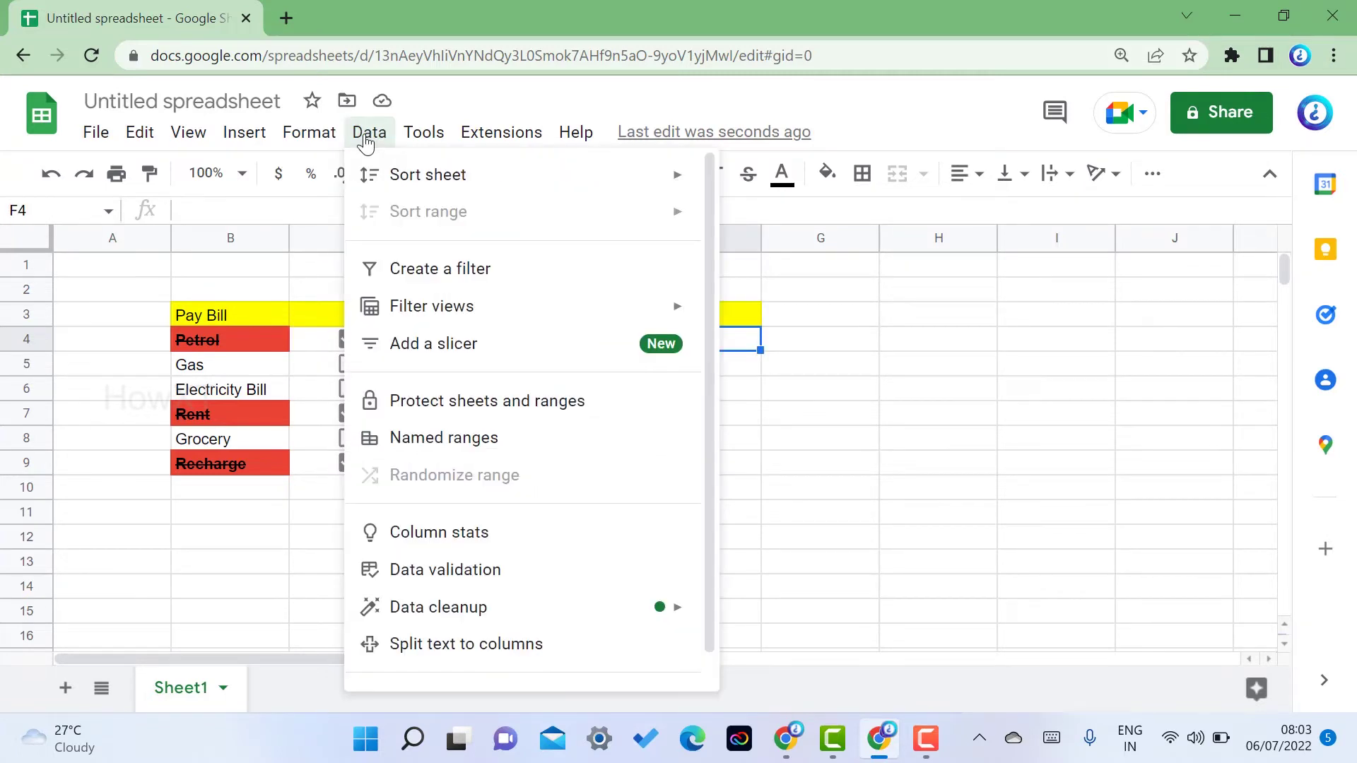
left_click(417, 570)
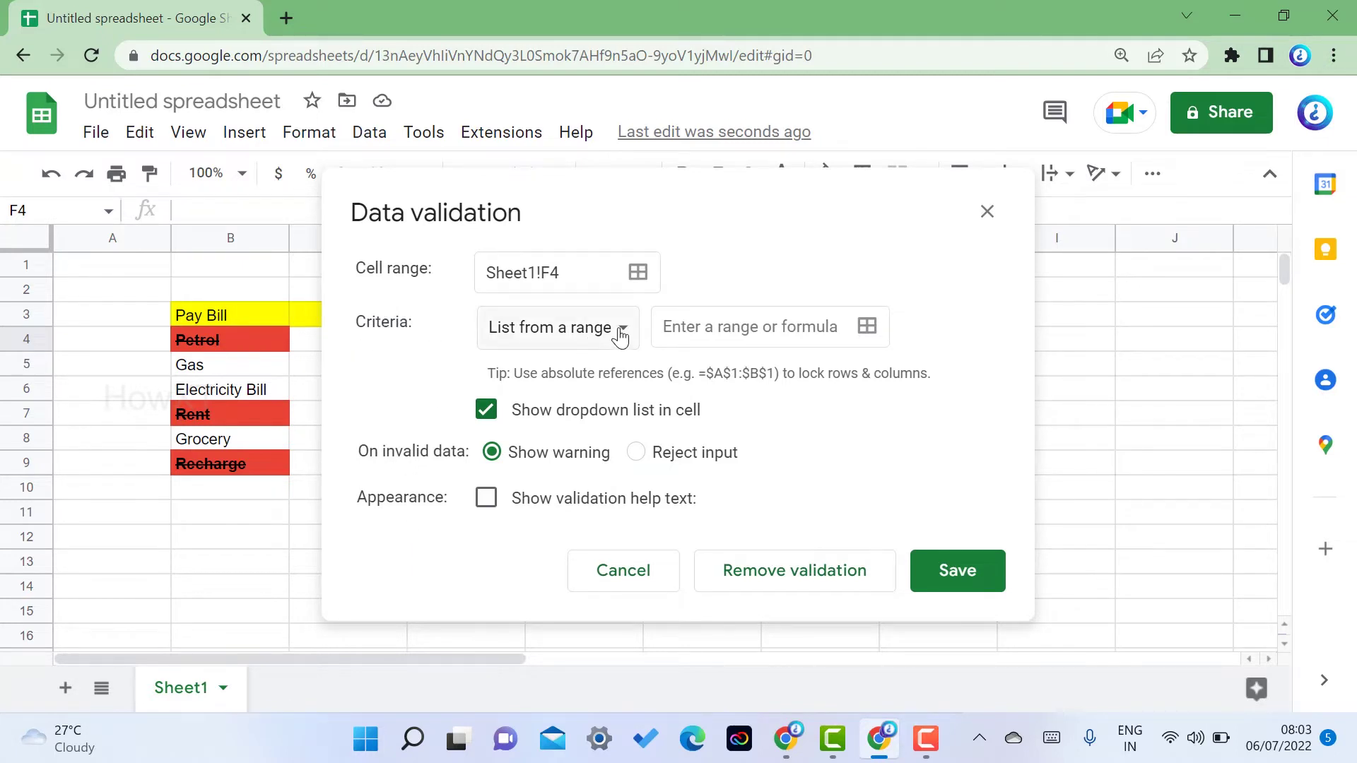
left_click(620, 337)
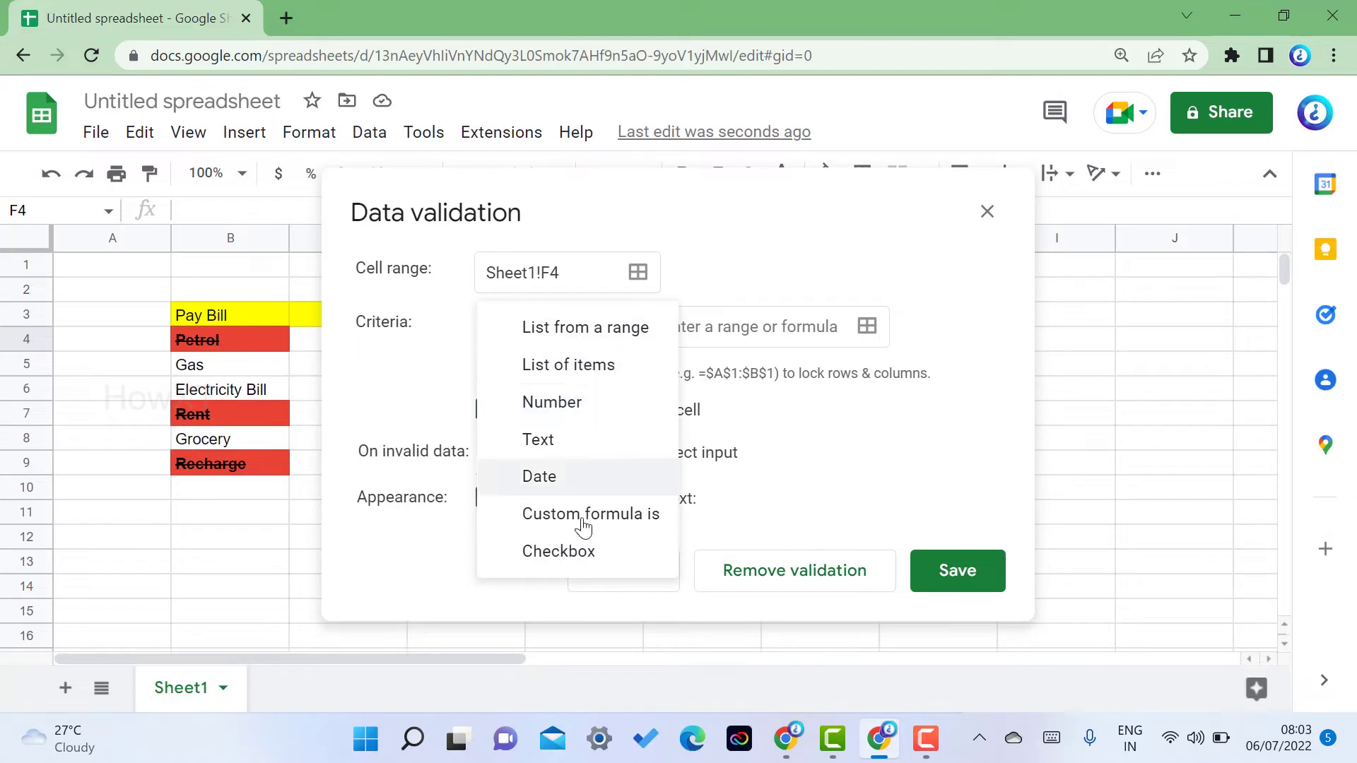
left_click(558, 559)
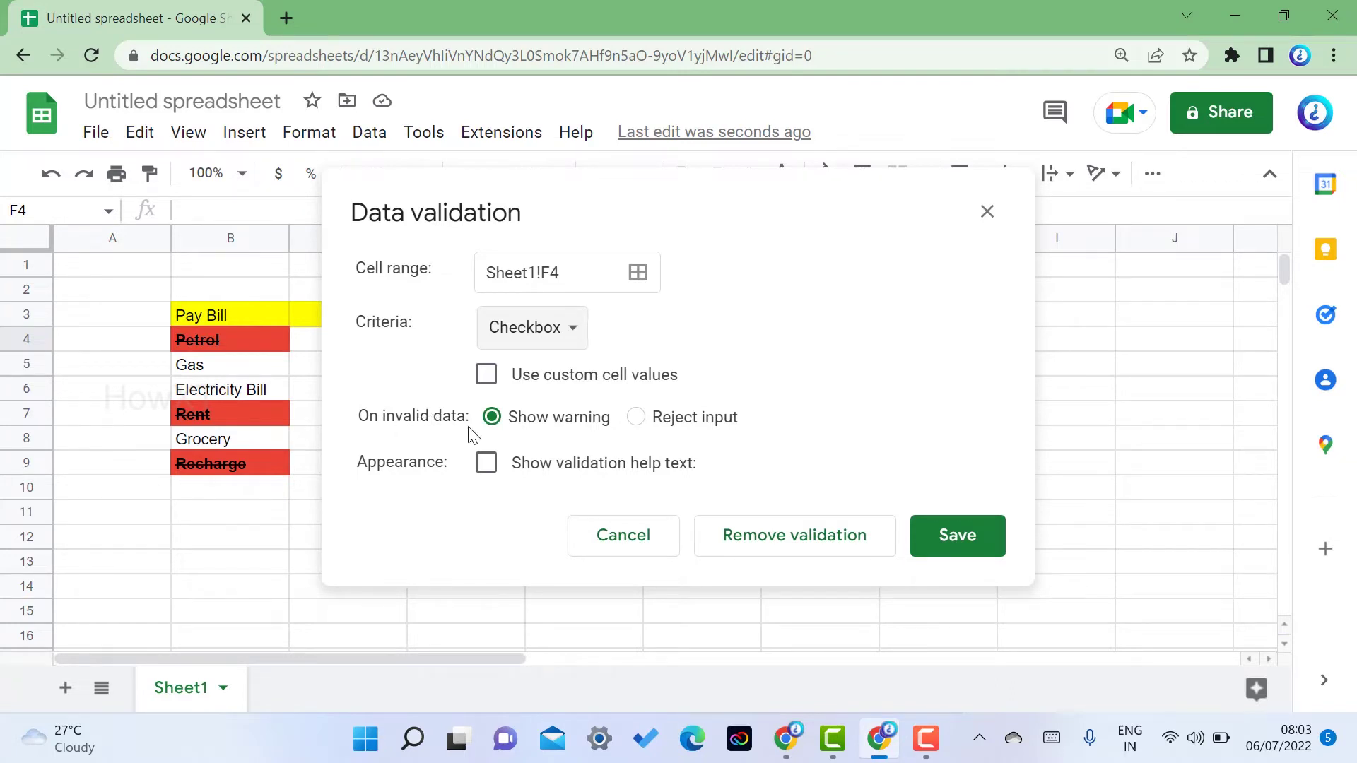
left_click(638, 418)
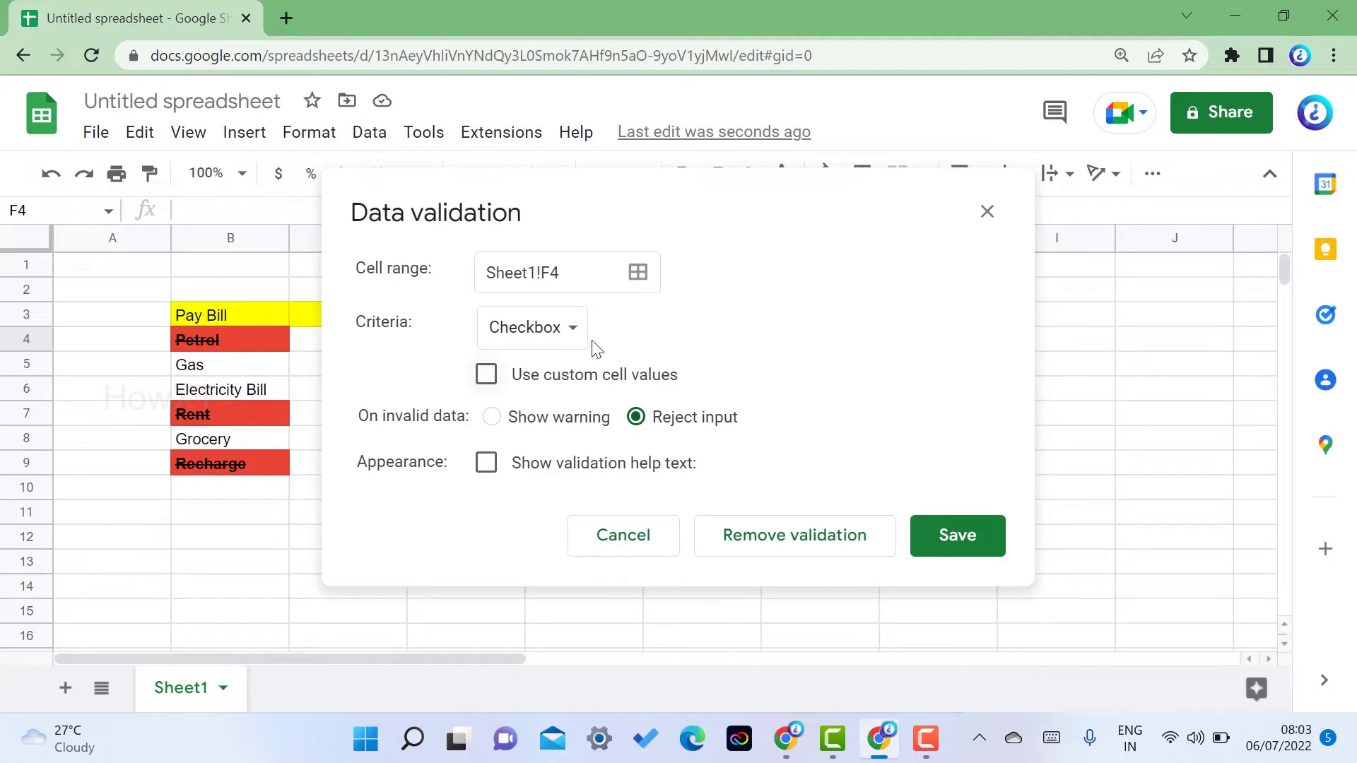
left_click(986, 546)
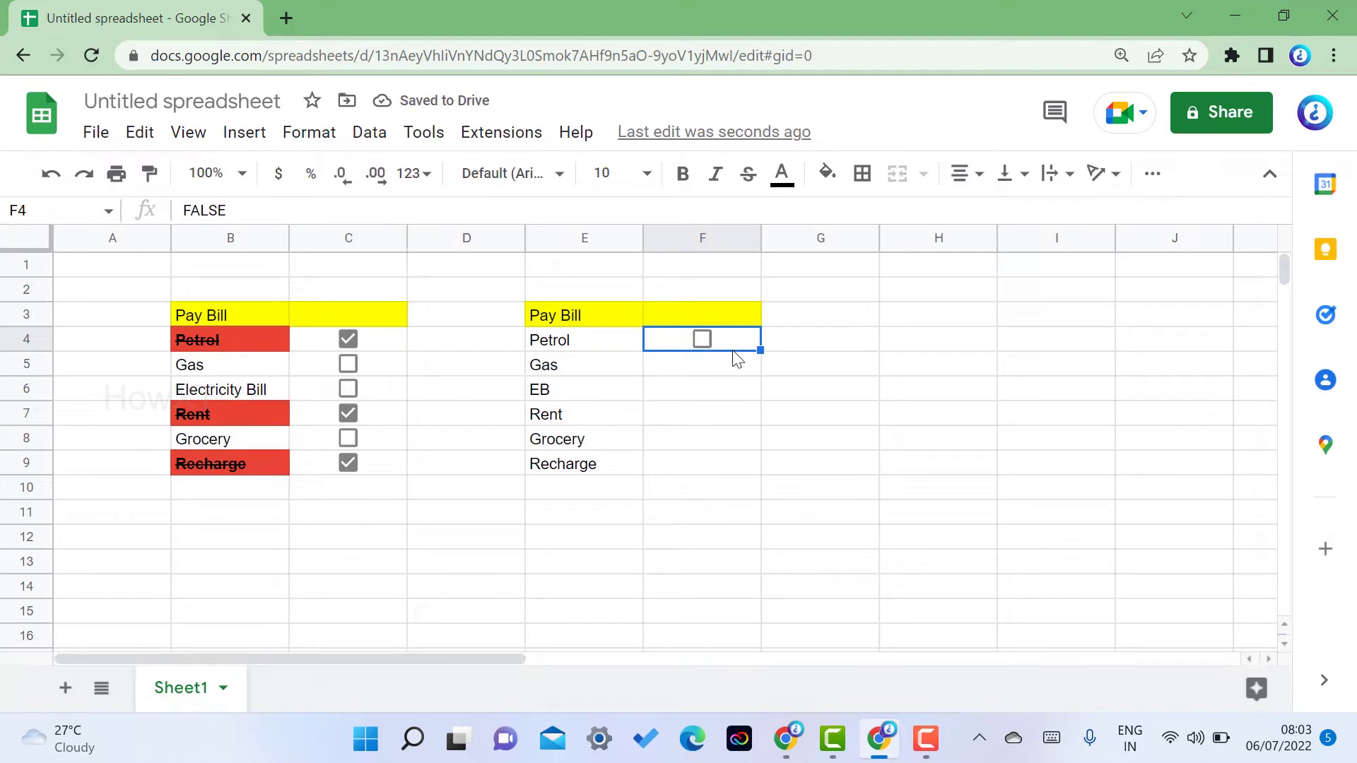
left_click_drag(762, 354, 760, 466)
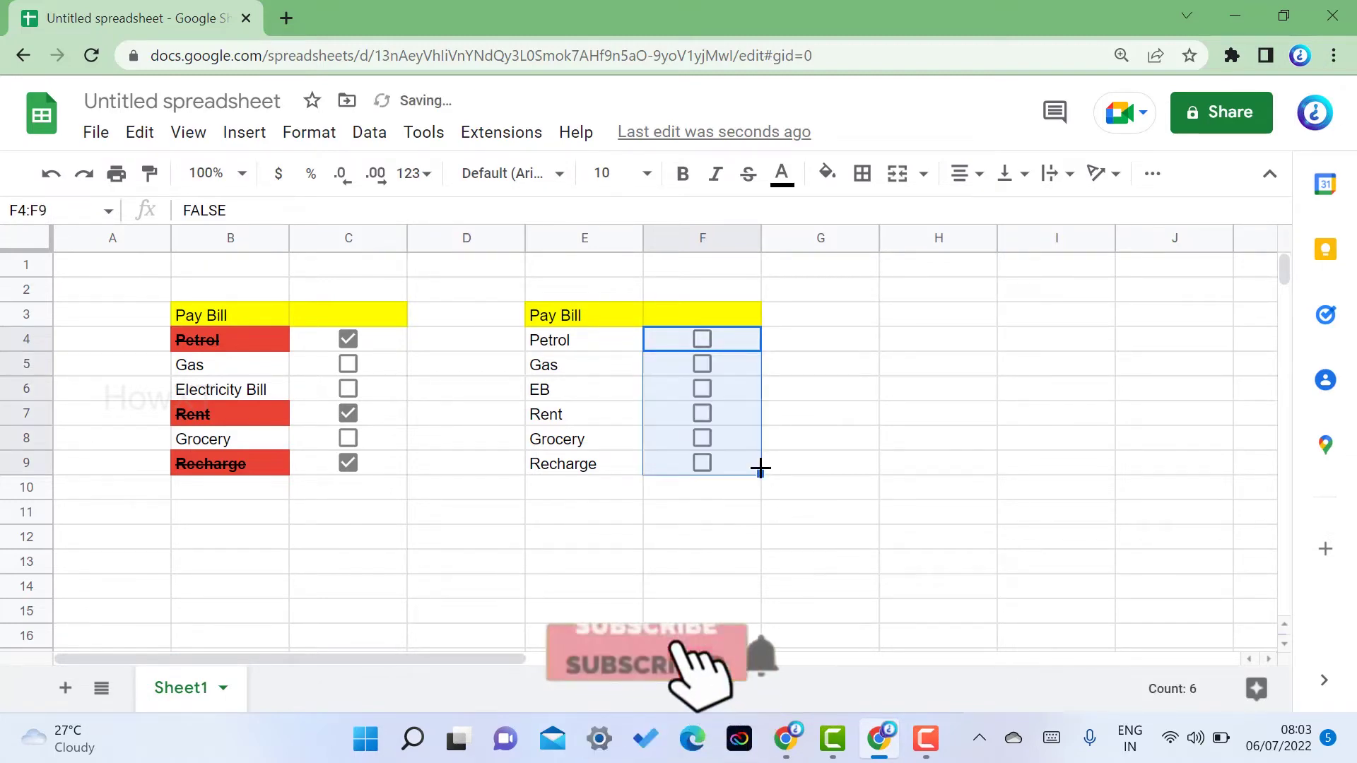
left_click(826, 432)
- Tick and untick the checkbox in F4 to test it, leaving it unticked
left_click(700, 340)
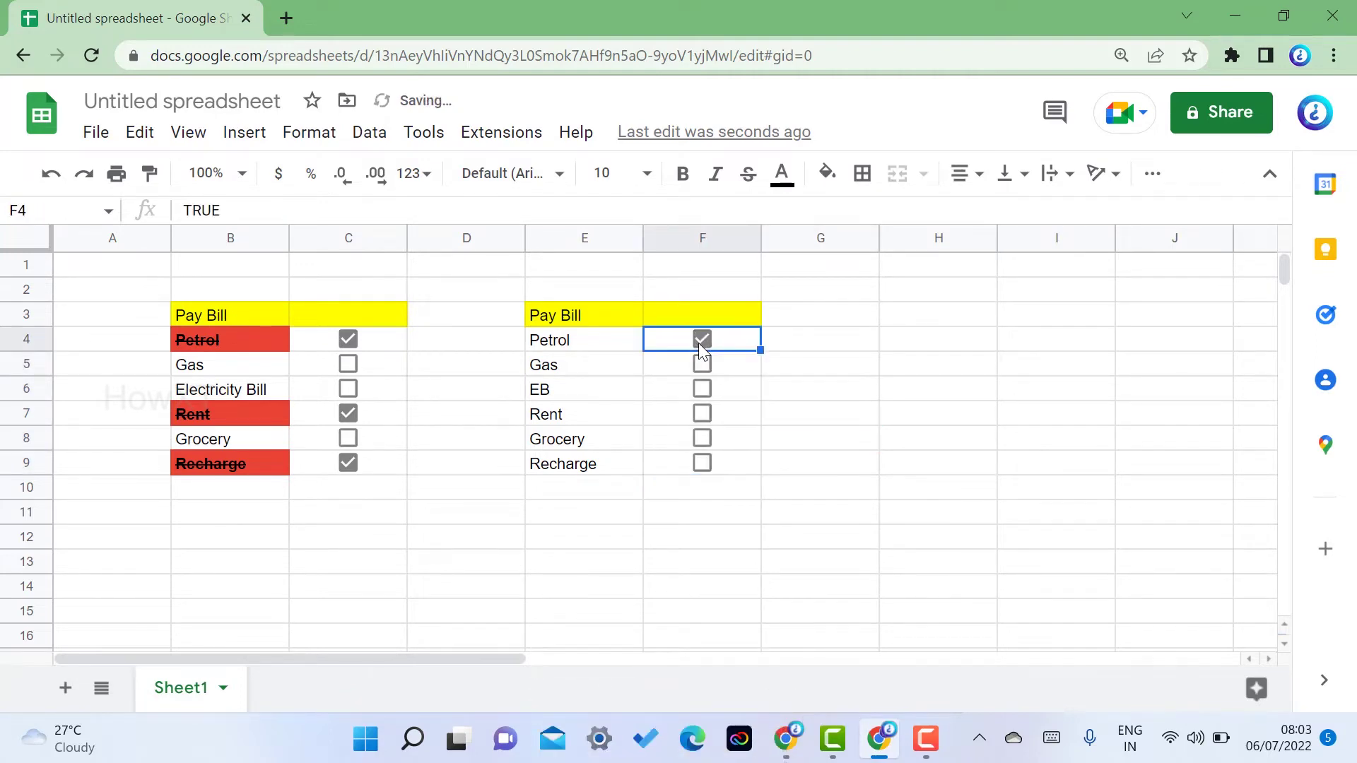
left_click(701, 341)
left_click(701, 342)
left_click(694, 337)
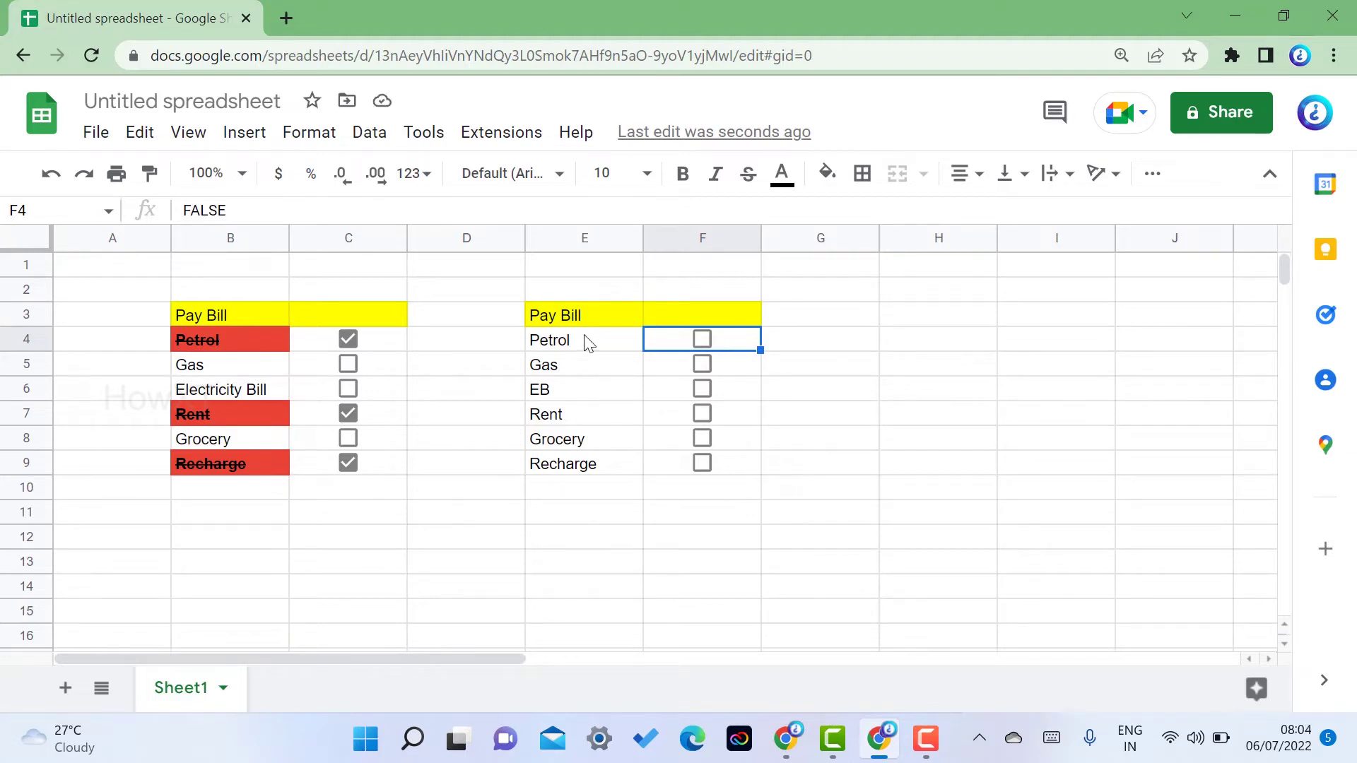
- Start a conditional formatting rule for the bill names in E4:E9
left_click(583, 352)
left_click_drag(583, 352, 589, 471)
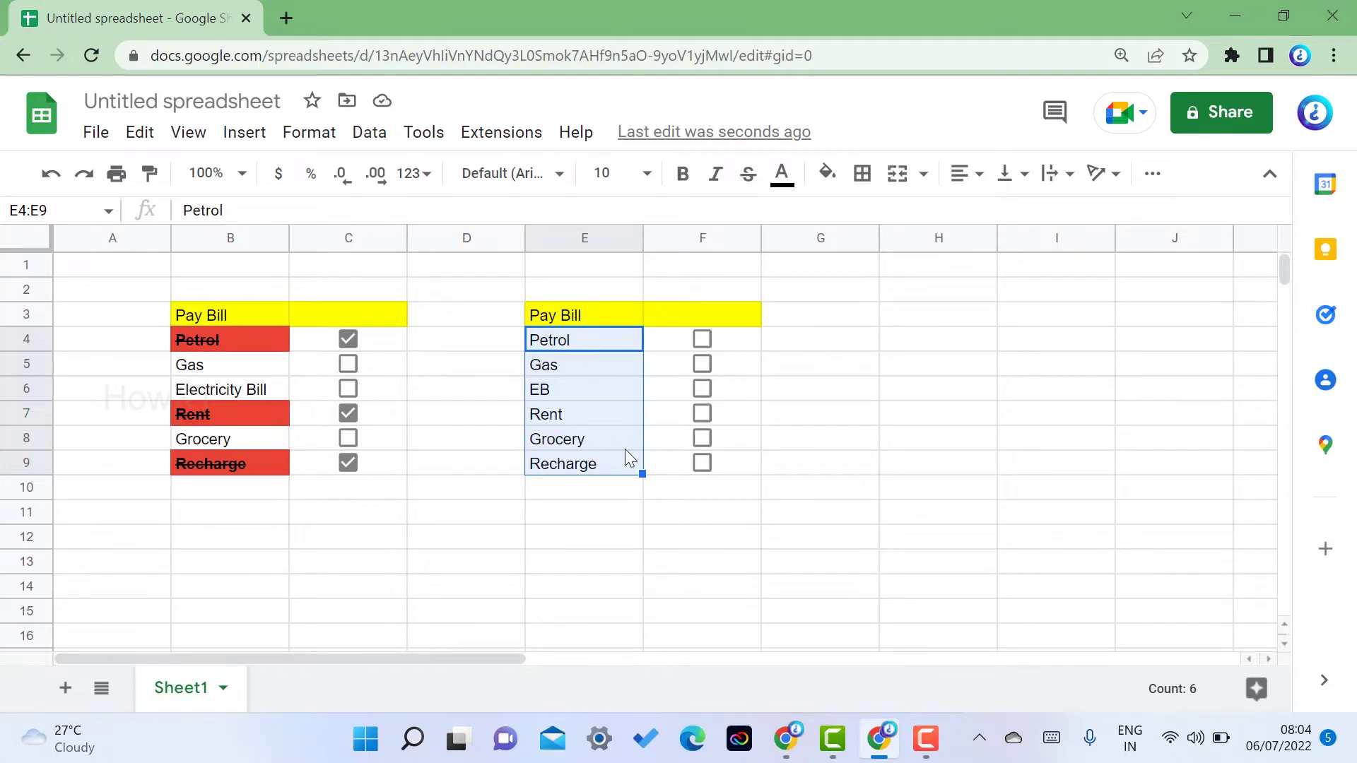
left_click(323, 138)
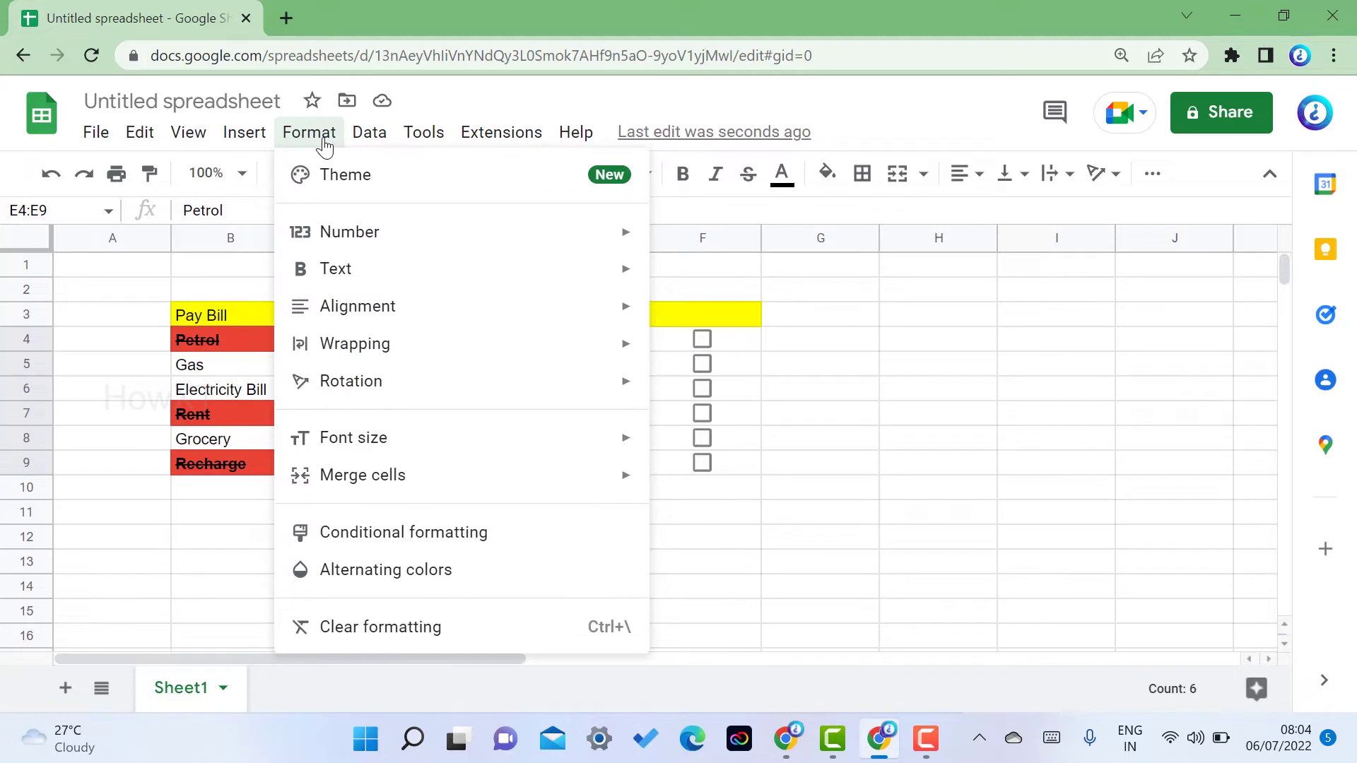
left_click(403, 541)
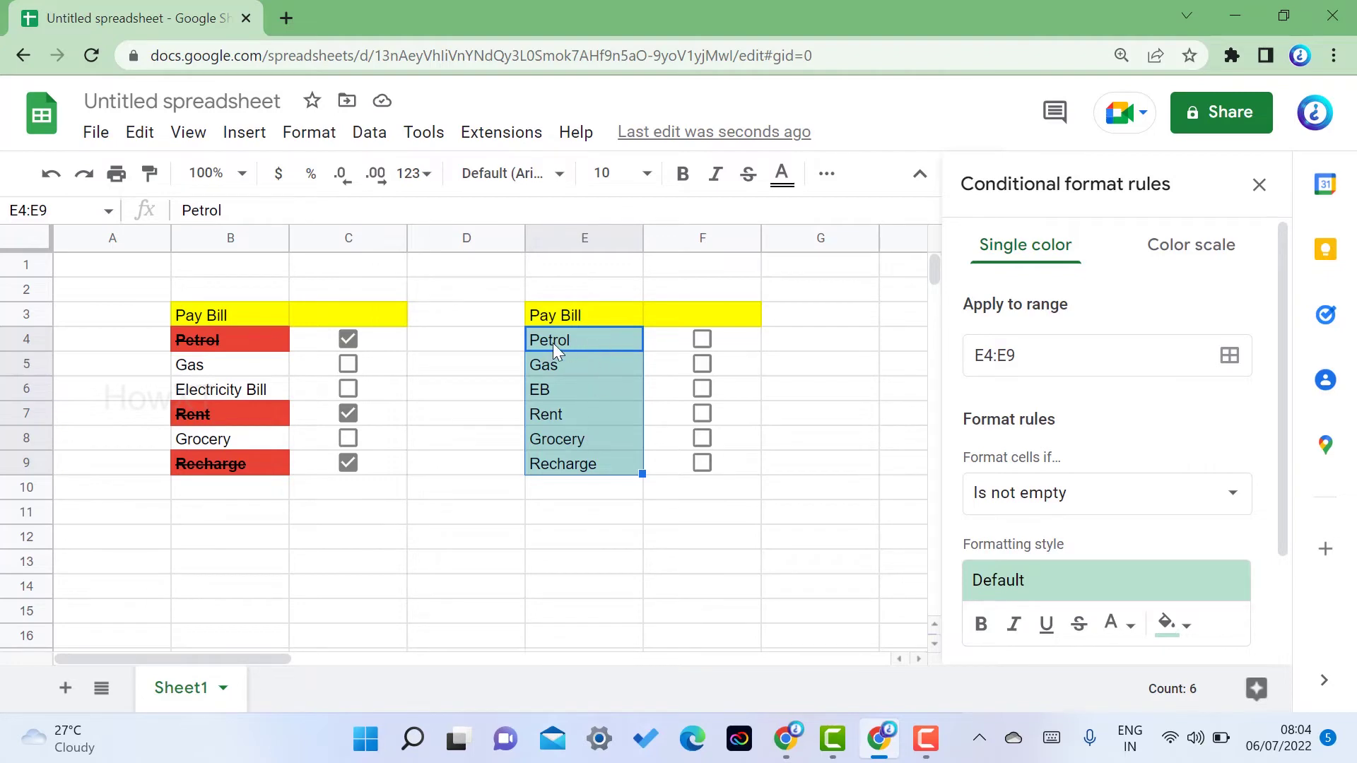
left_click(613, 405)
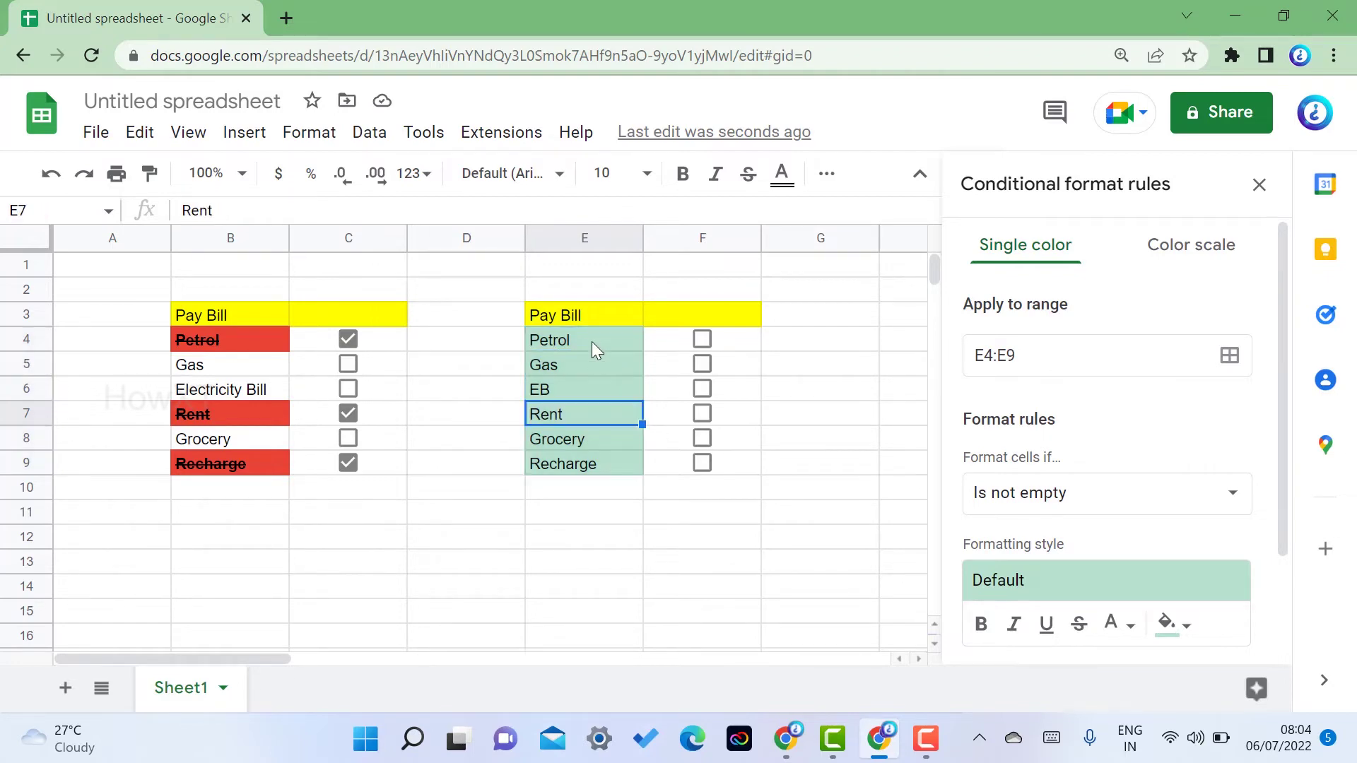
left_click(591, 341)
left_click(587, 362)
left_click(579, 389)
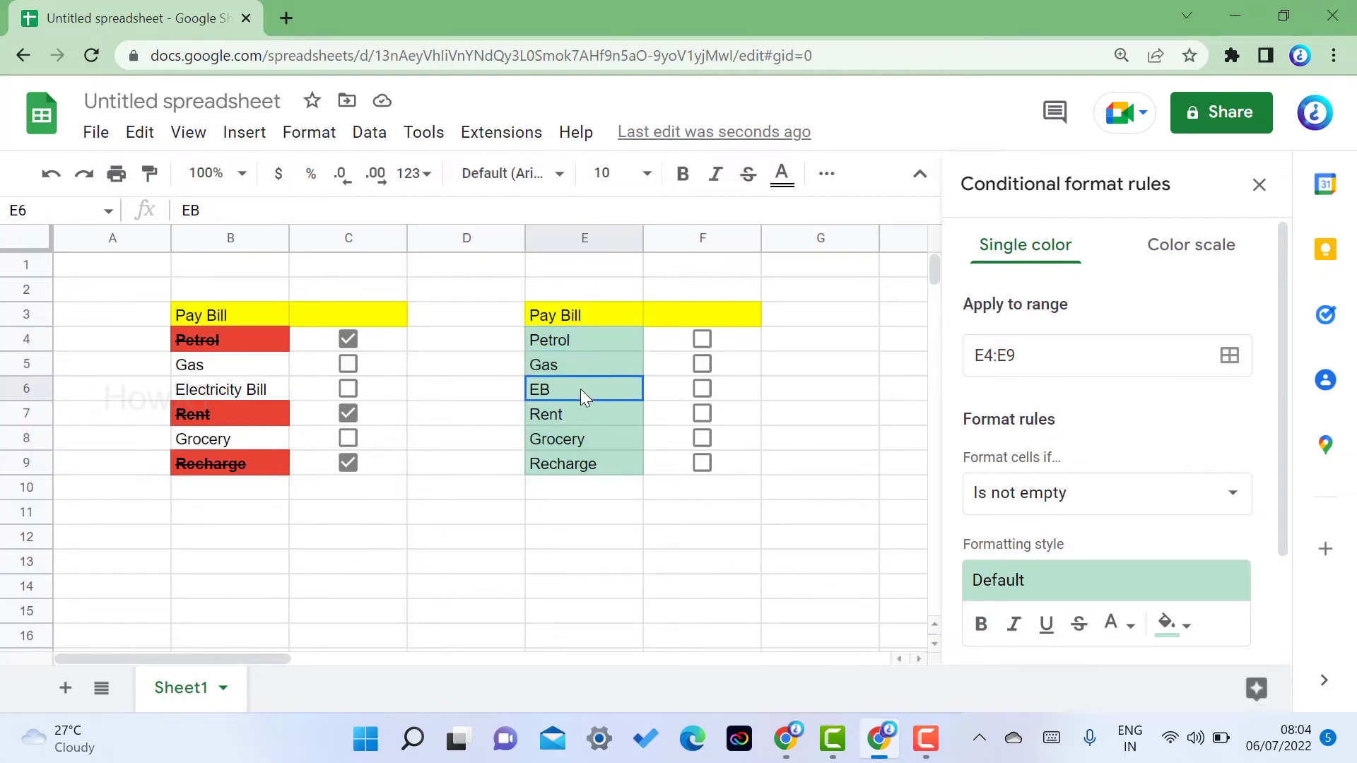
left_click(574, 422)
left_click(571, 455)
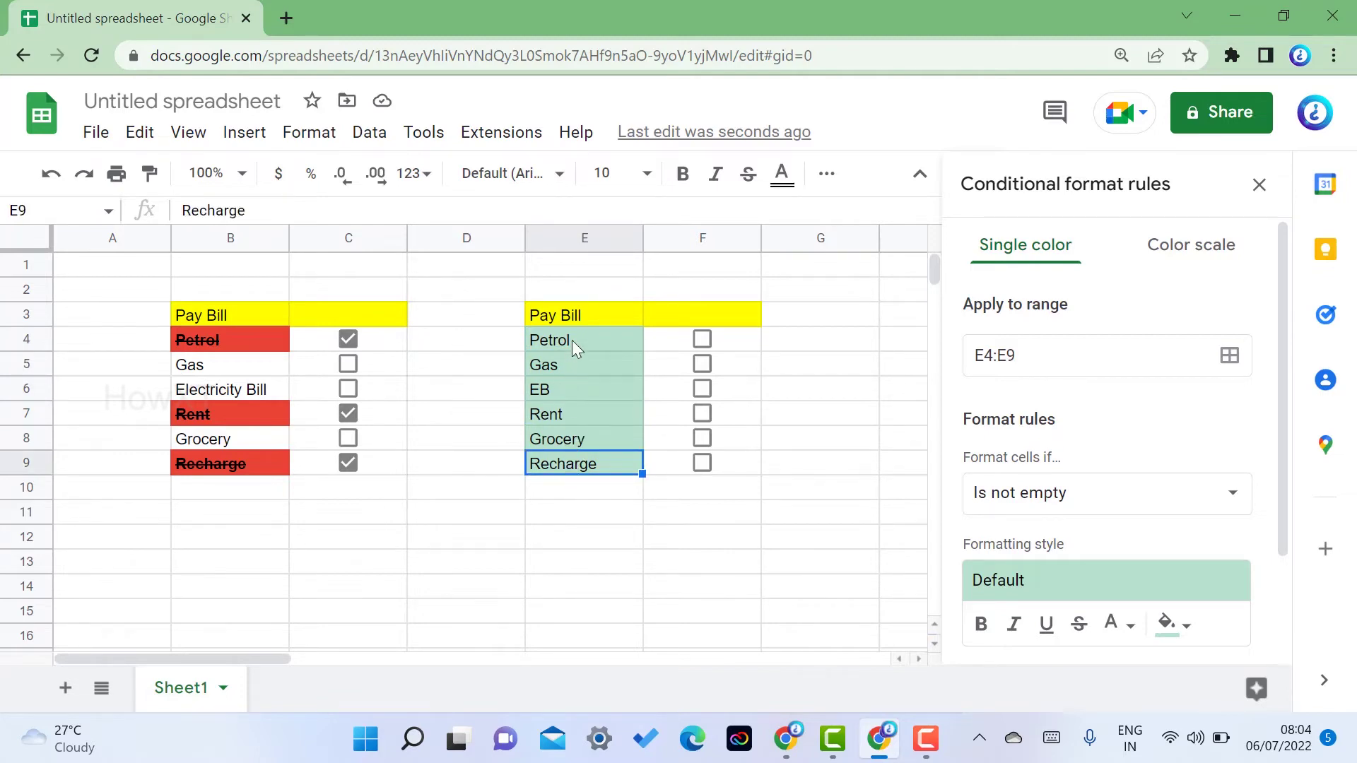
- Set the rule for E4:E9 to use the condition "Custom formula is" and begin its formula with "="
left_click_drag(571, 340, 586, 472)
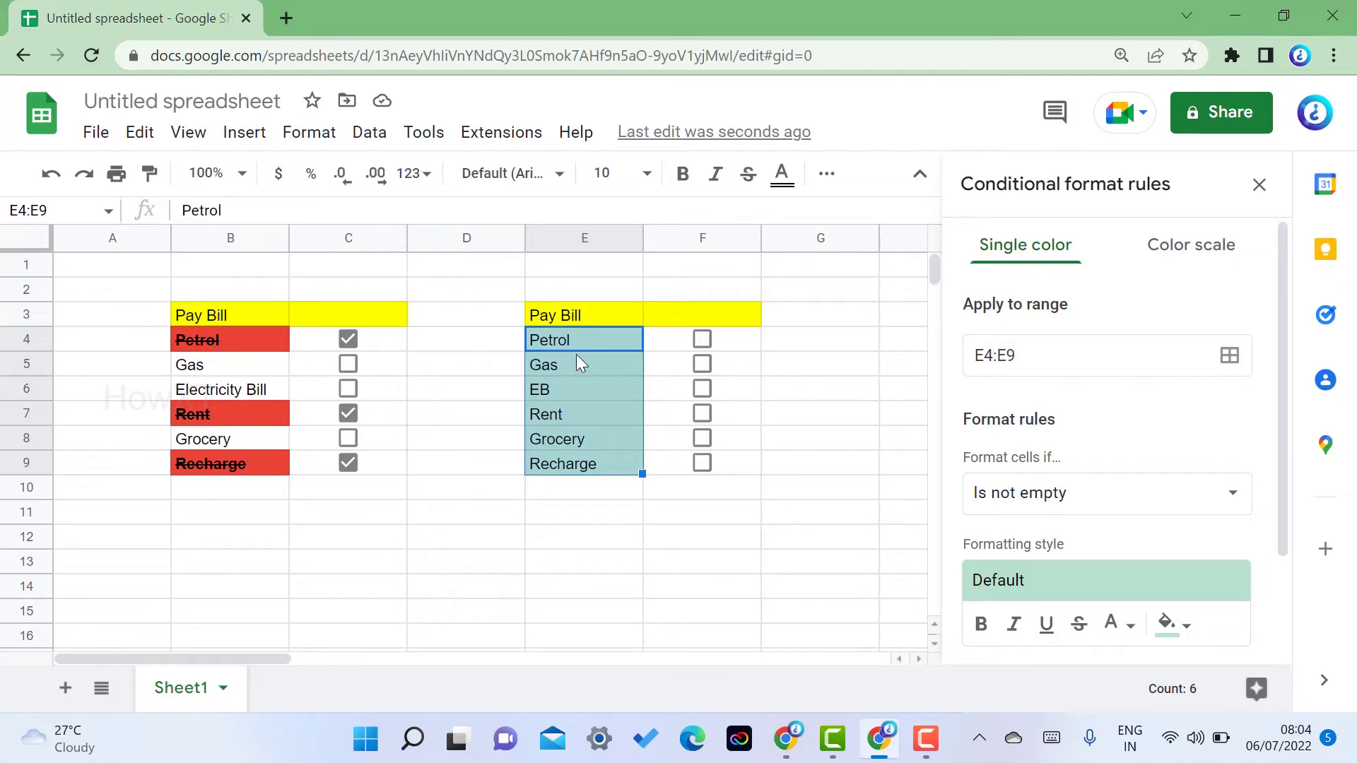
left_click(1085, 503)
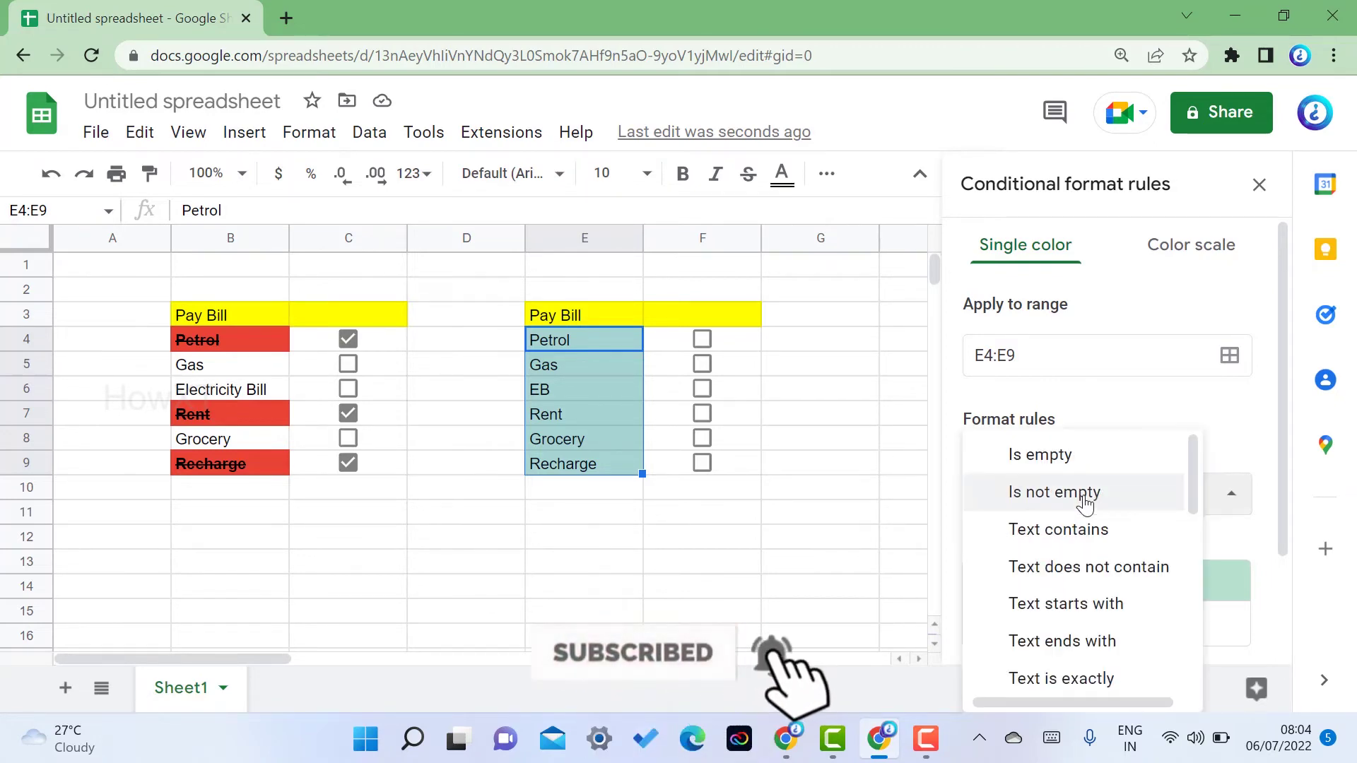
scroll(1085, 503, "down", 5)
scroll(1085, 503, "down", 3)
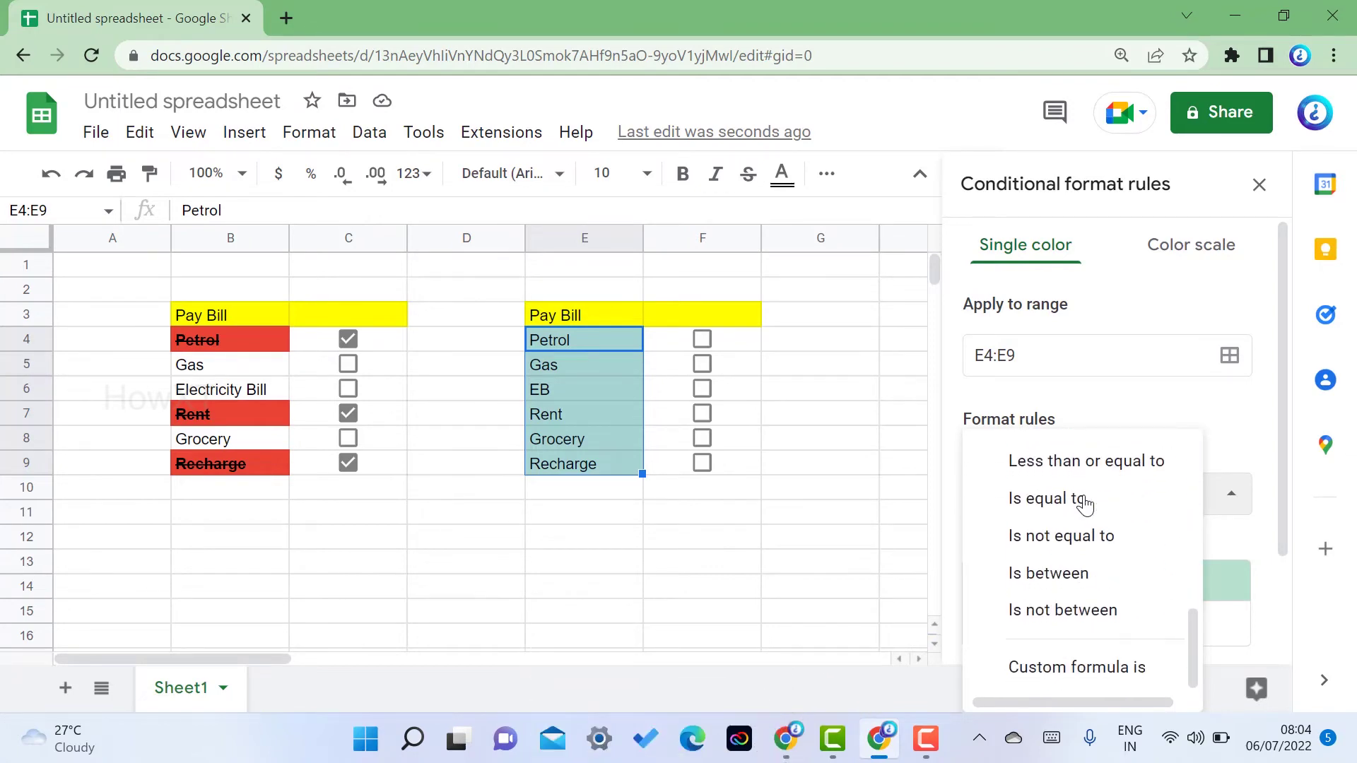
left_click(1039, 670)
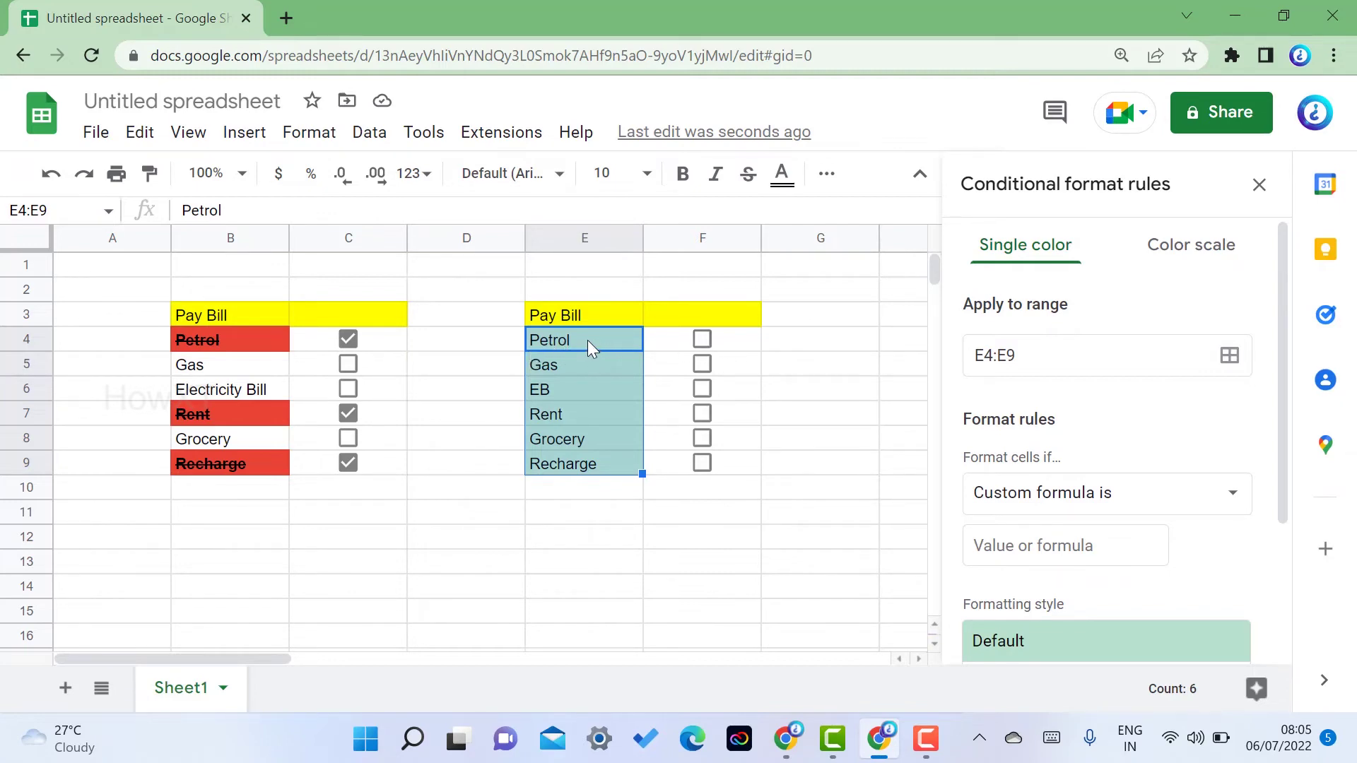
left_click(1011, 553)
type("=")
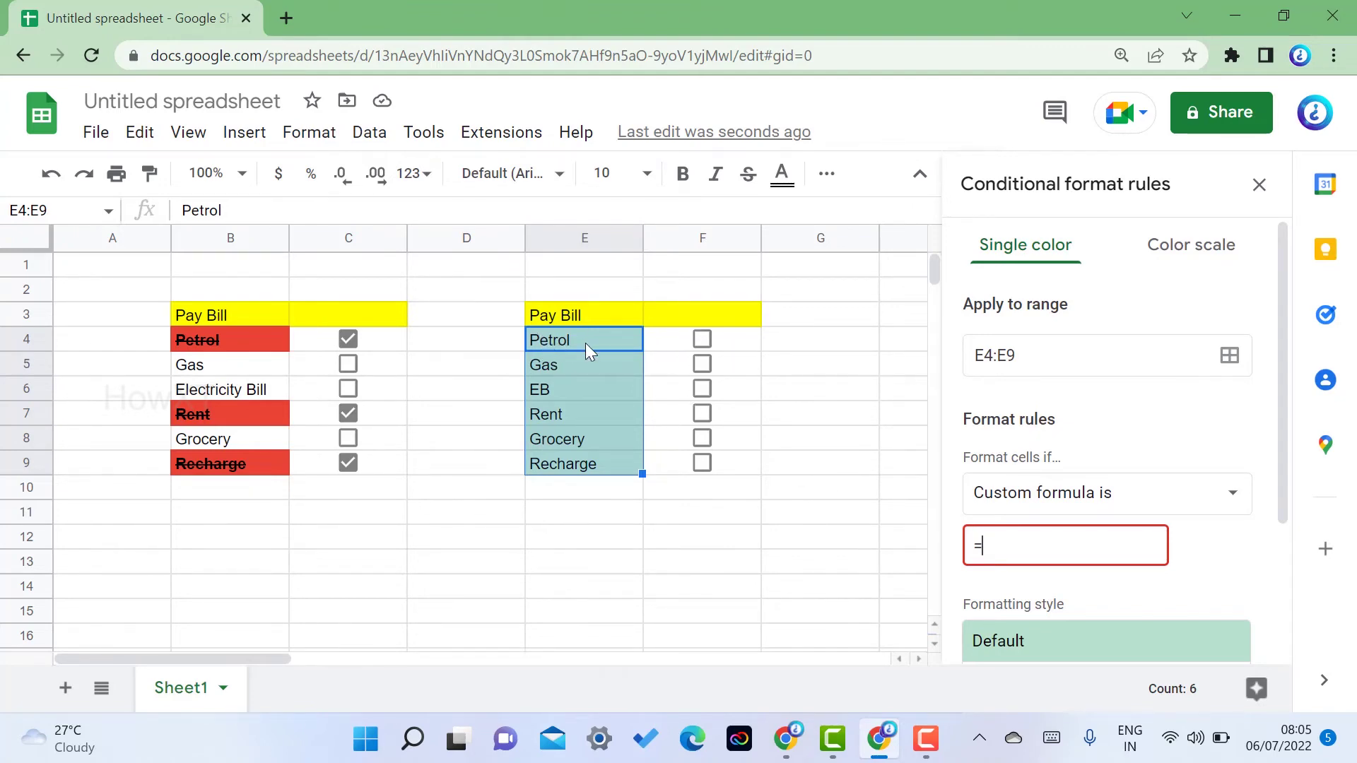
left_click(667, 353)
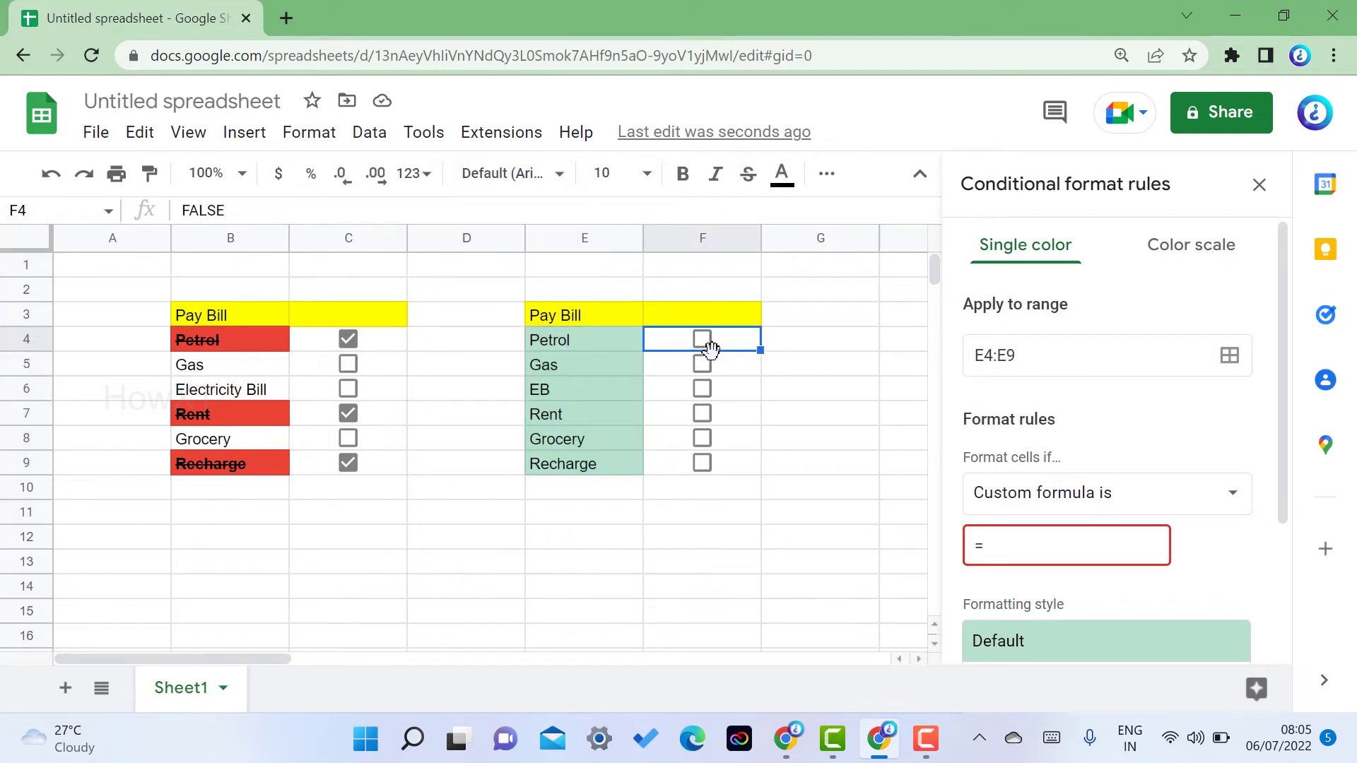
left_click(668, 371)
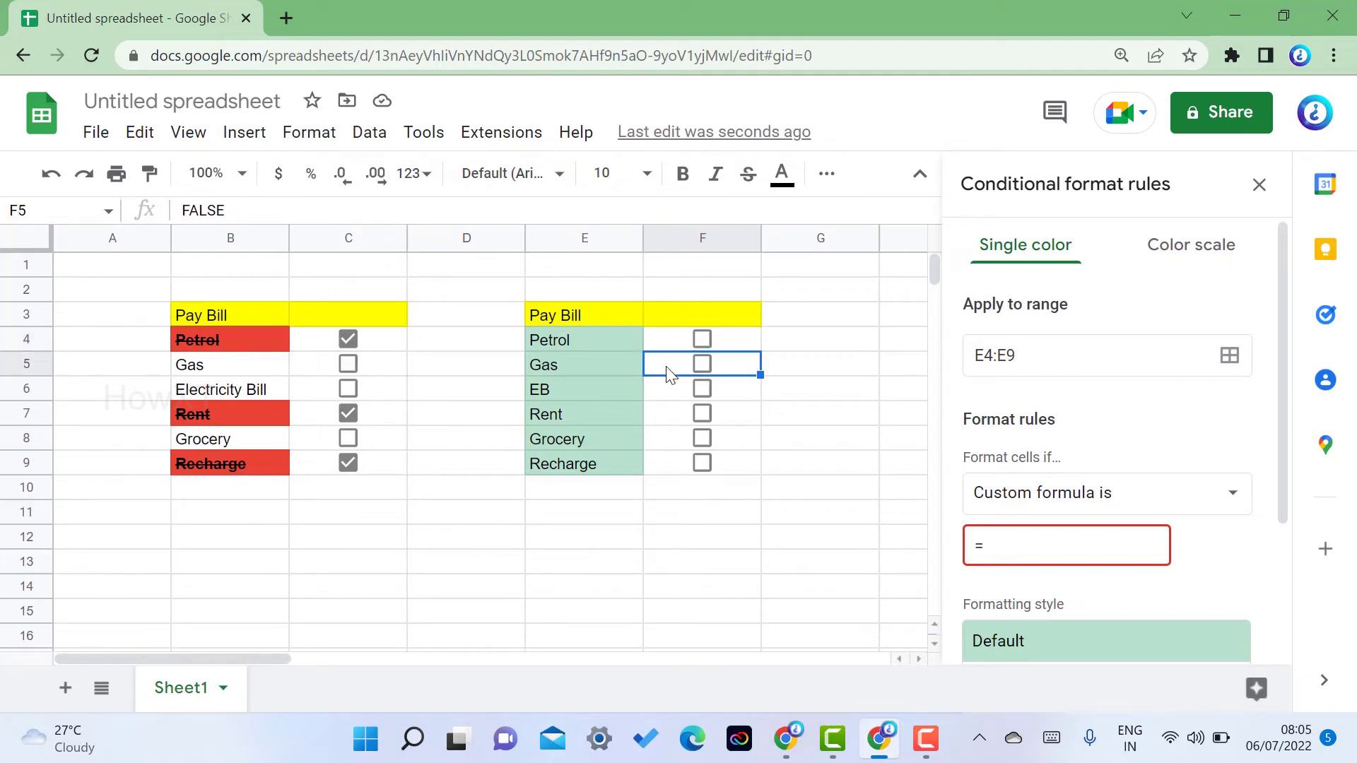
left_click(679, 391)
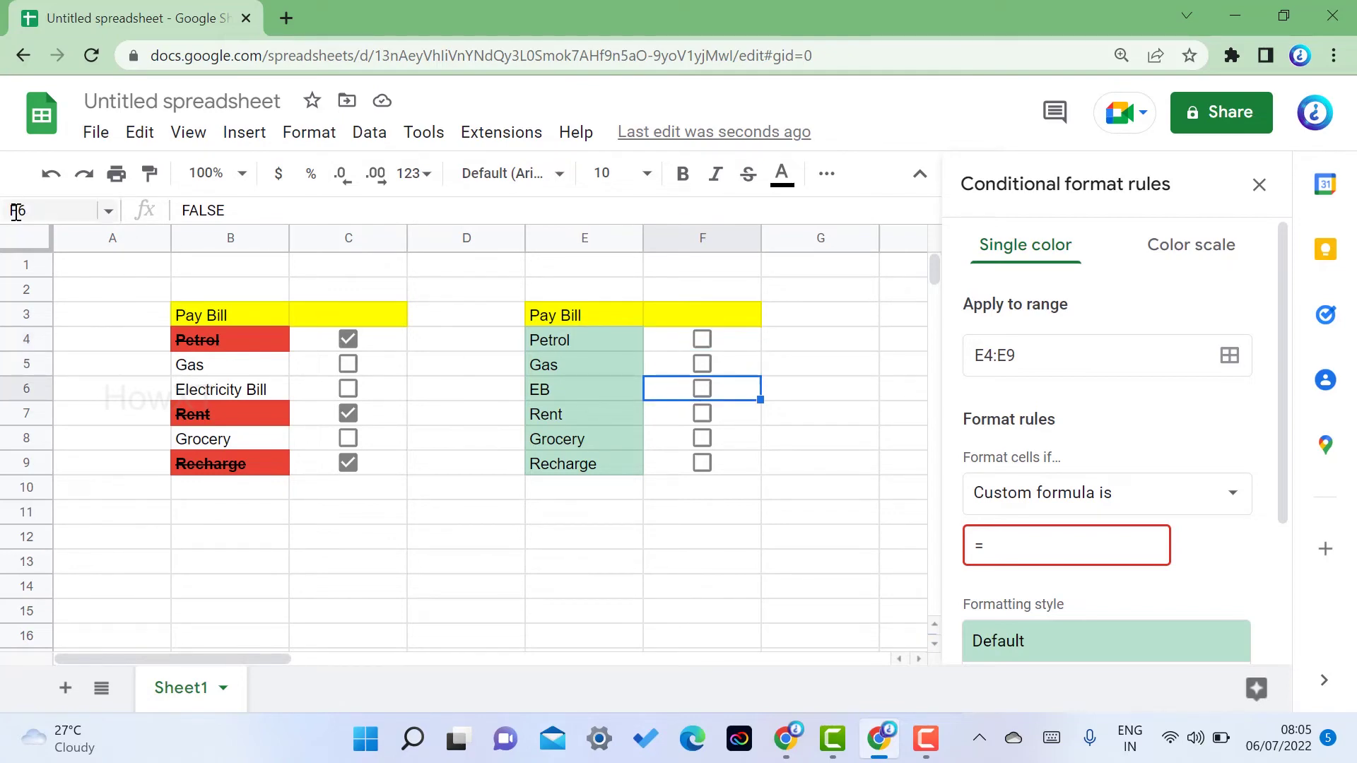
left_click(707, 330)
left_click(559, 338)
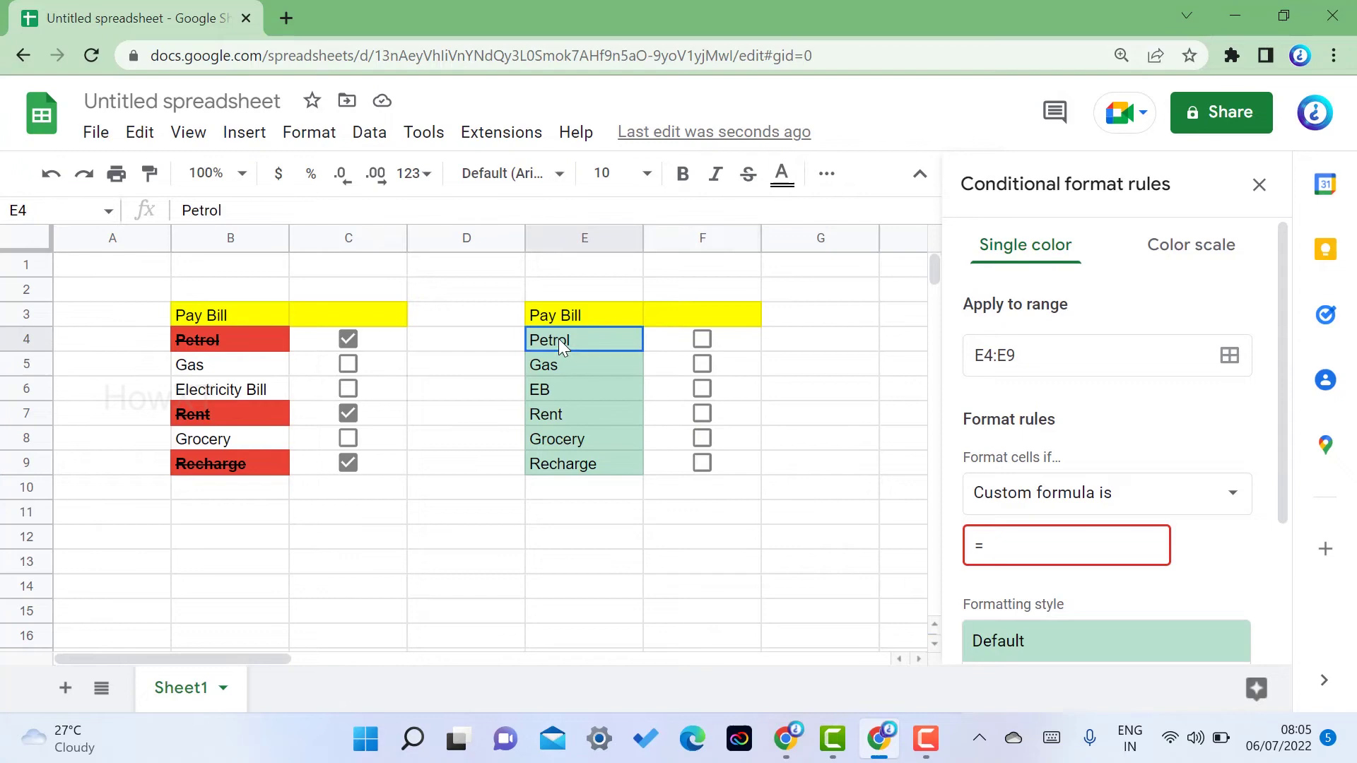
- Tick and untick the checkboxes in F5 and F4 to try them out, leaving both unticked
left_click(714, 348)
left_click(710, 366)
left_click(702, 363)
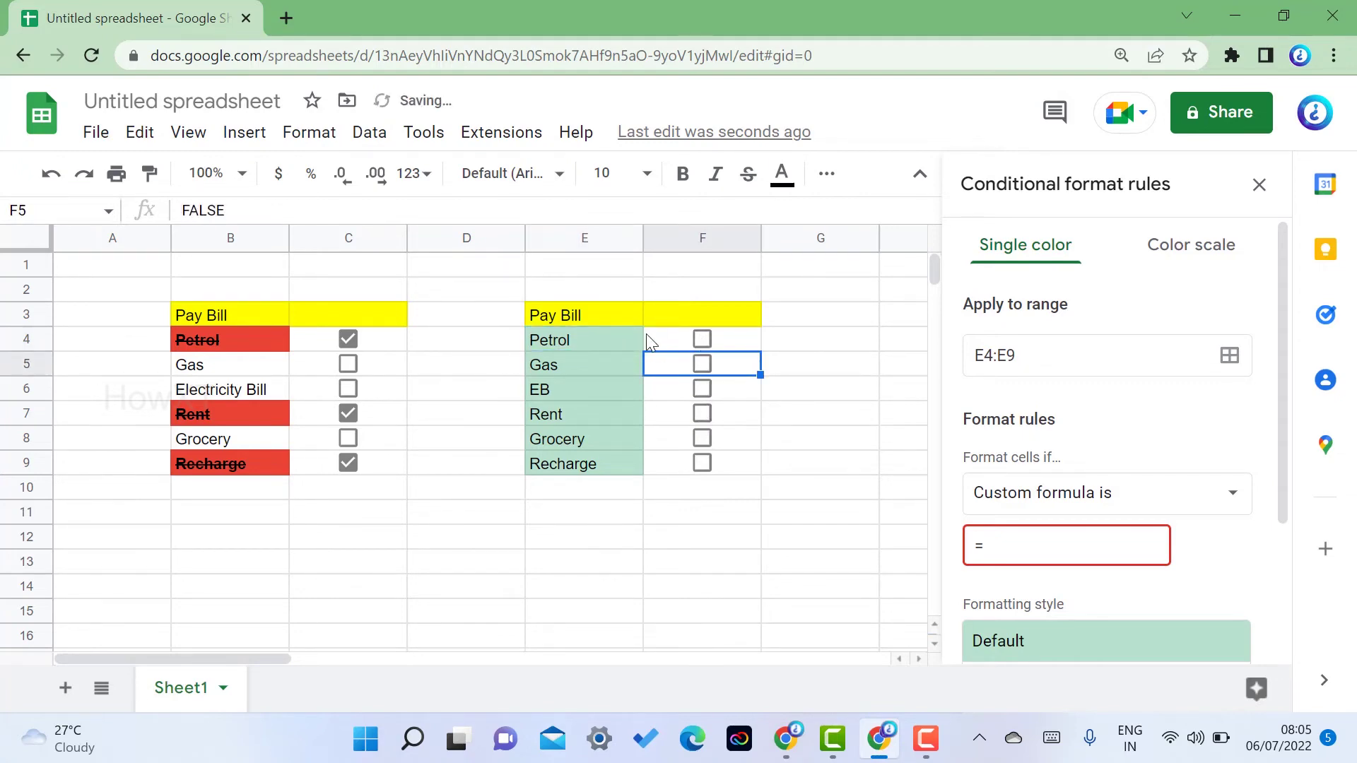
left_click(714, 337)
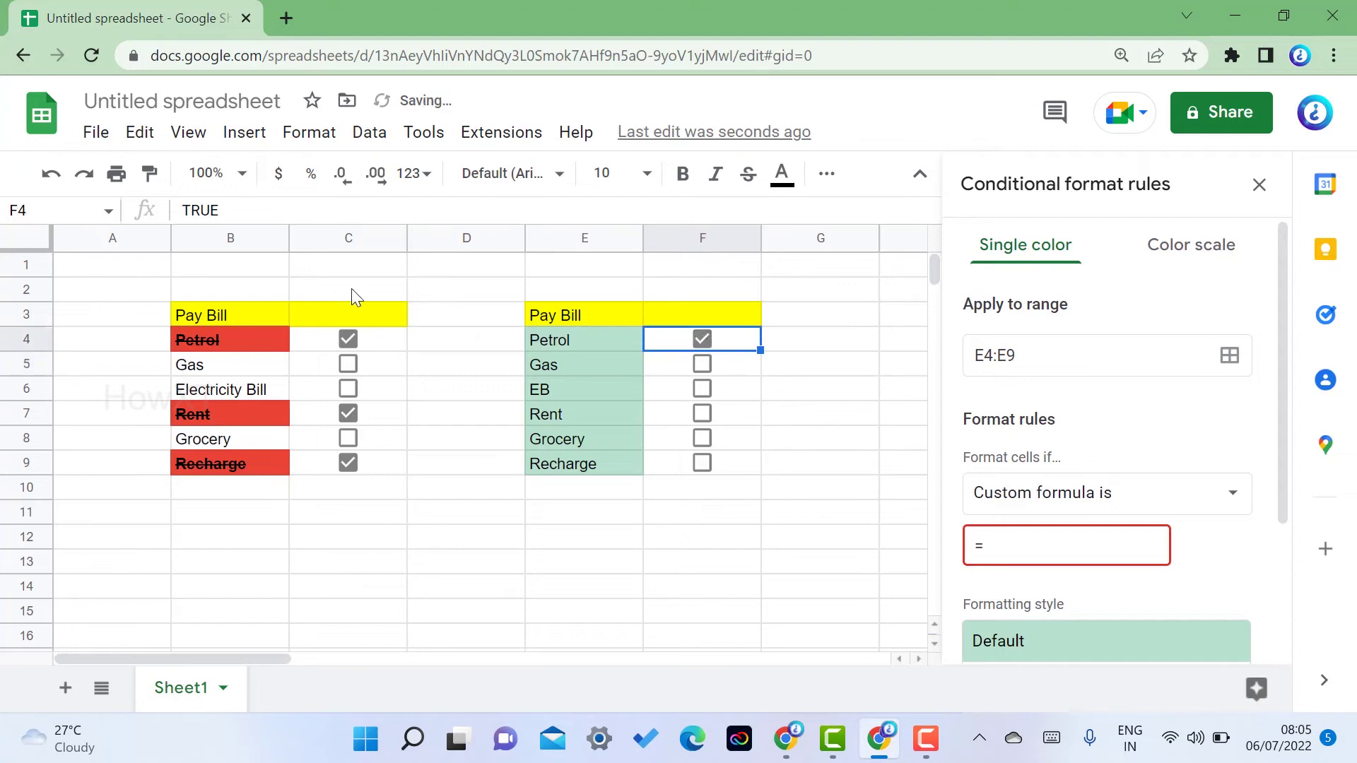
left_click(703, 338)
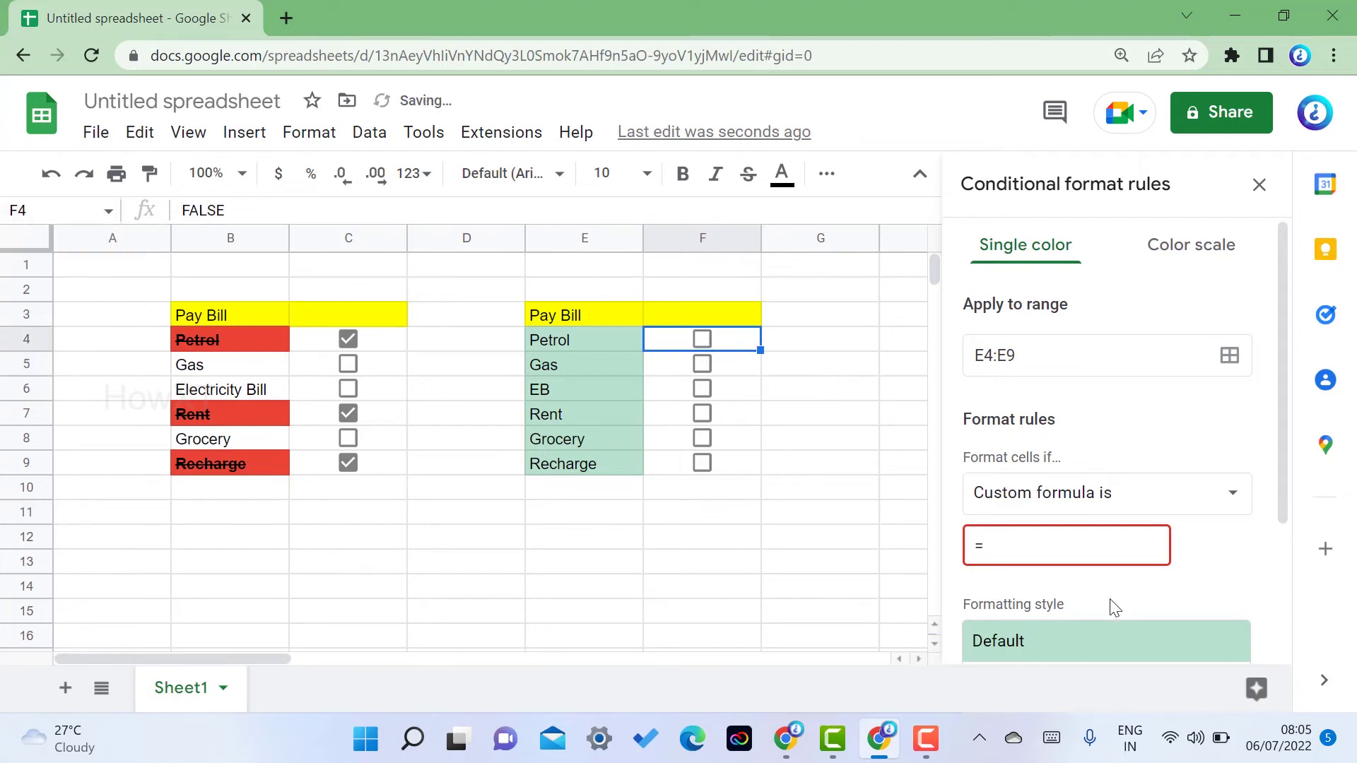
- Complete the custom formula of the E4:E9 rule as =F4:F9
left_click(1016, 554)
type("F4")
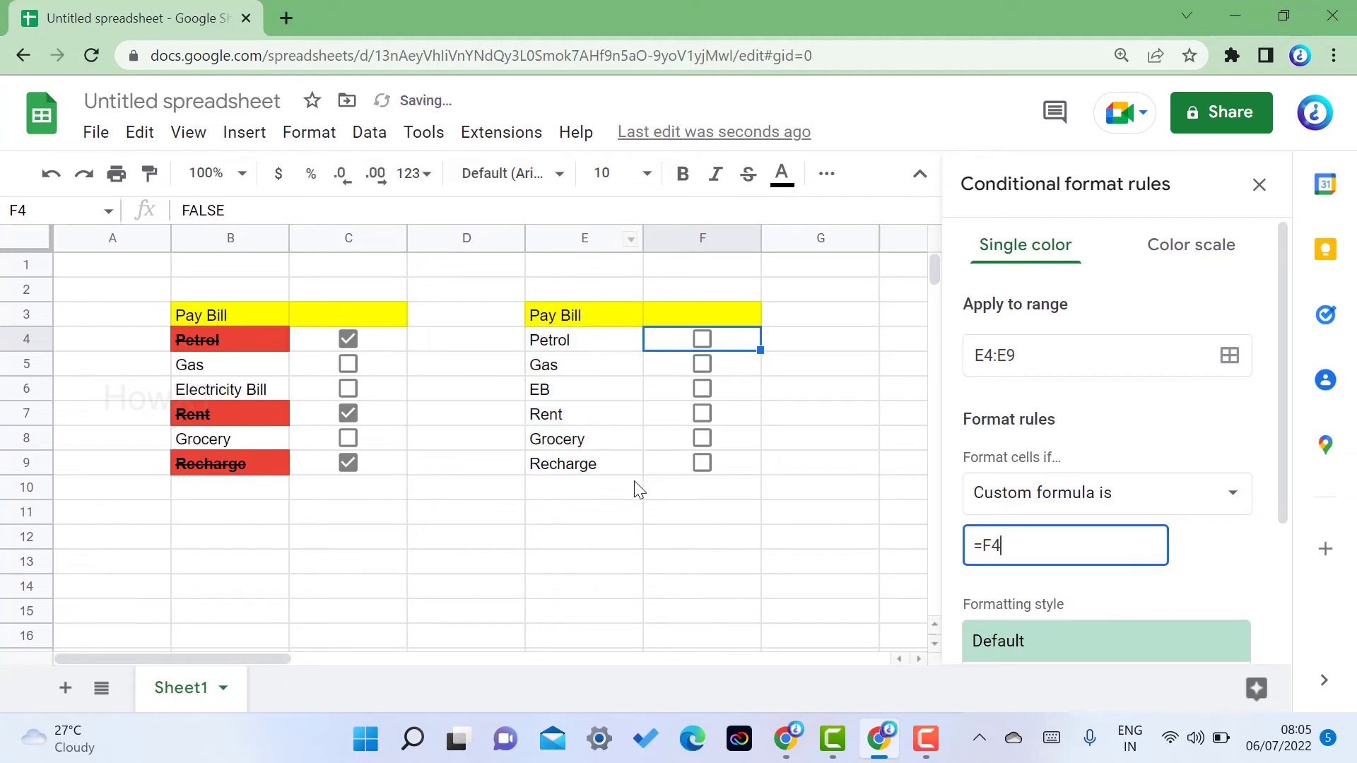
left_click(741, 470)
left_click(1018, 547)
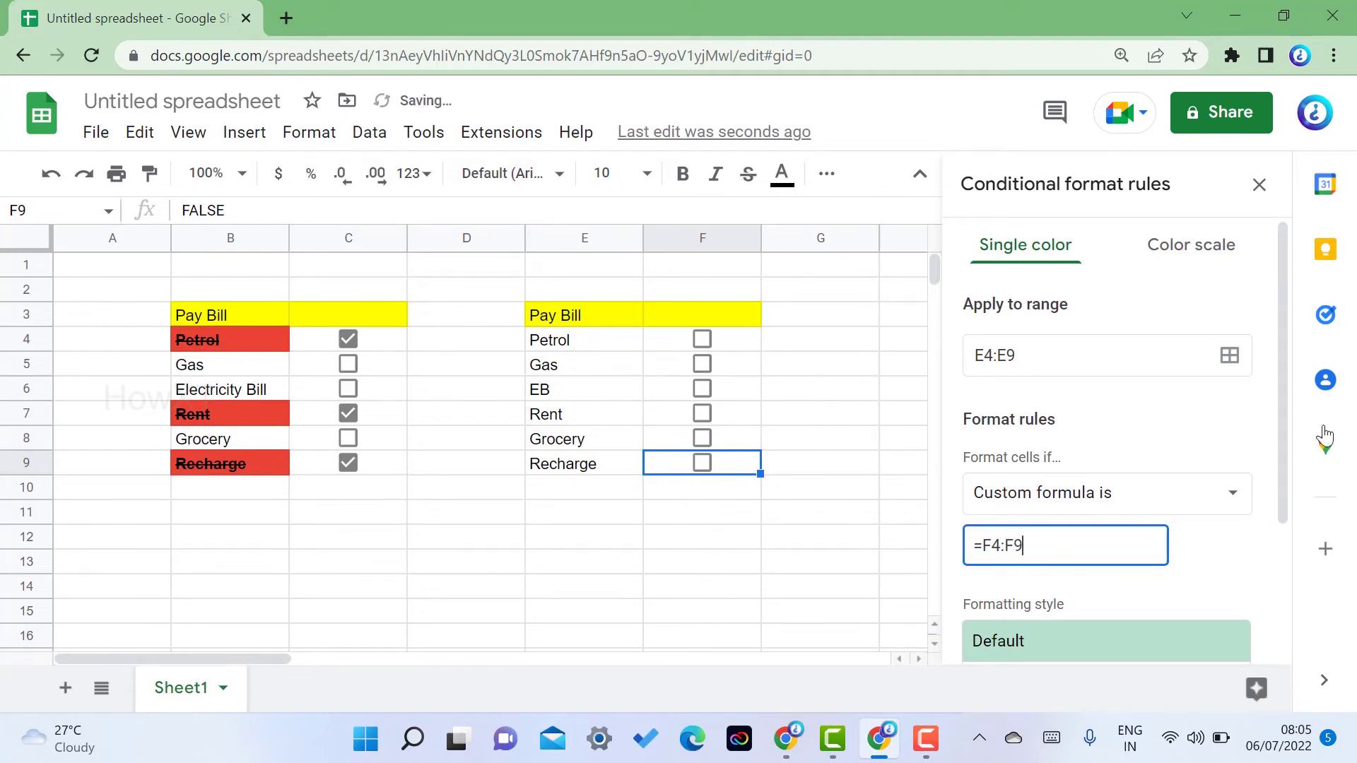
- Give the rule a red fill and strikethrough text, and save it
scroll(1287, 384, "down", 1)
left_click_drag(1287, 384, 1290, 525)
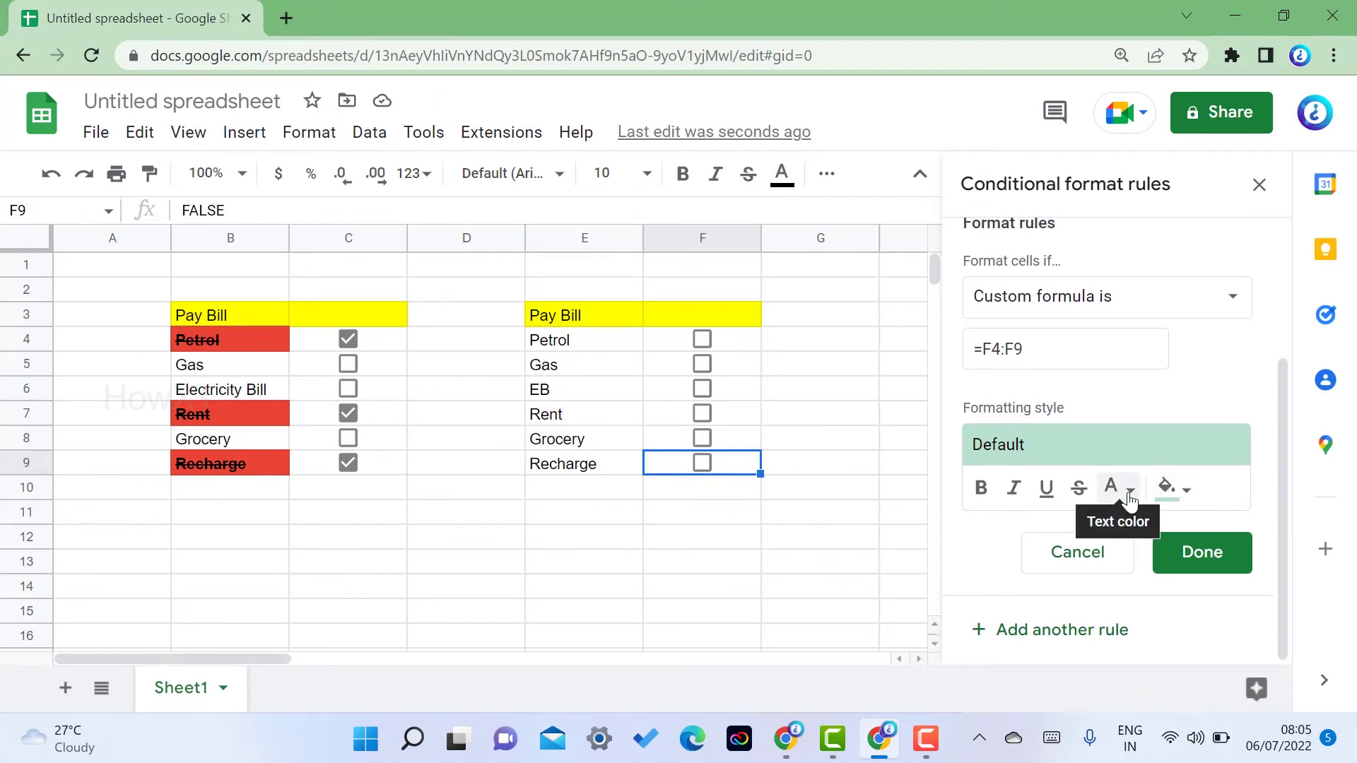
left_click(1185, 492)
left_click(1016, 559)
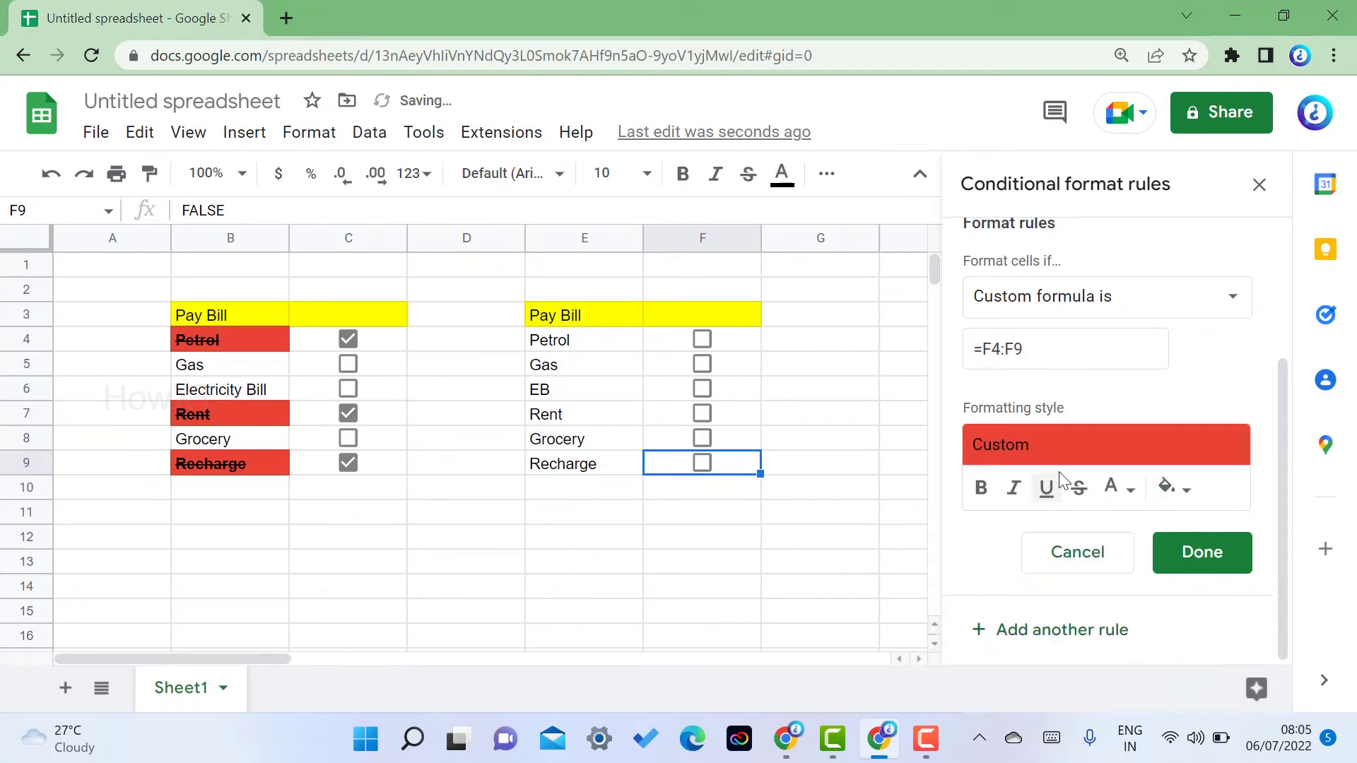
left_click(1079, 490)
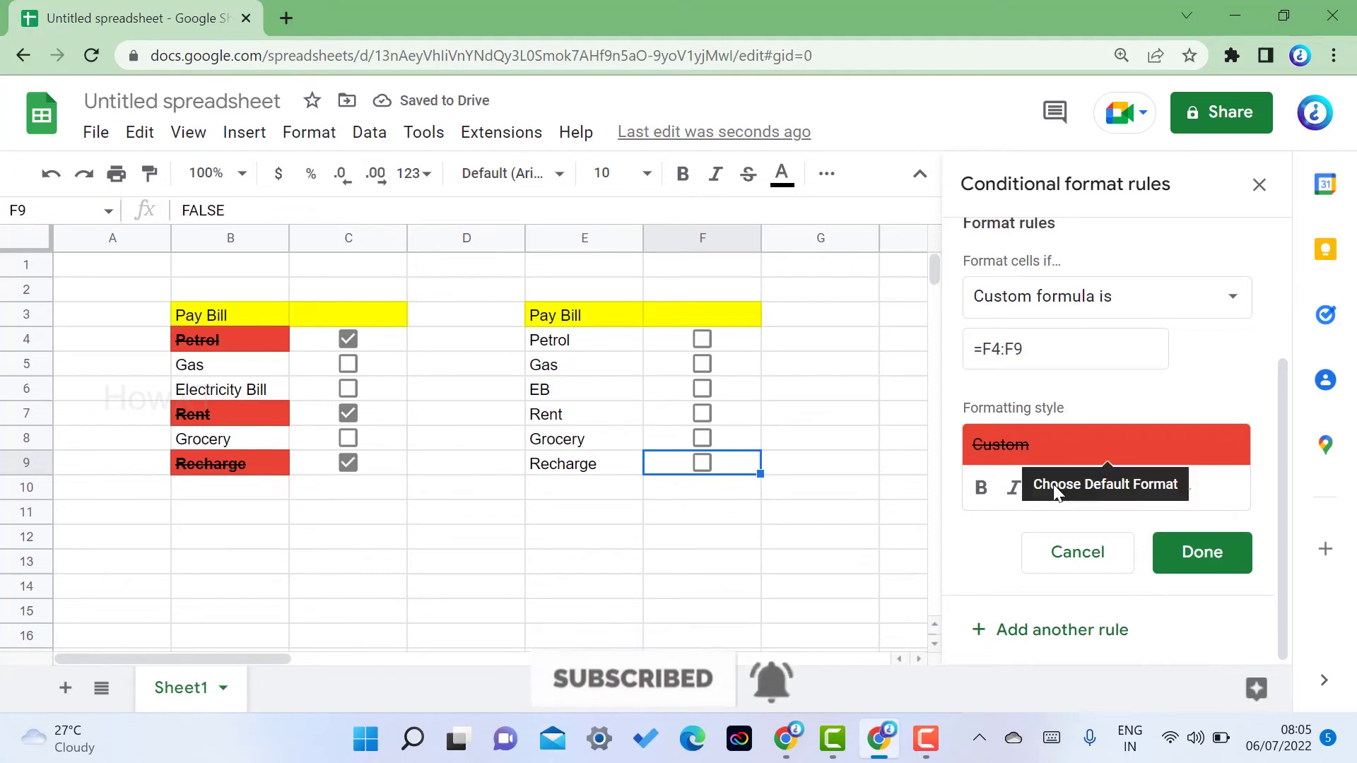
left_click(1201, 553)
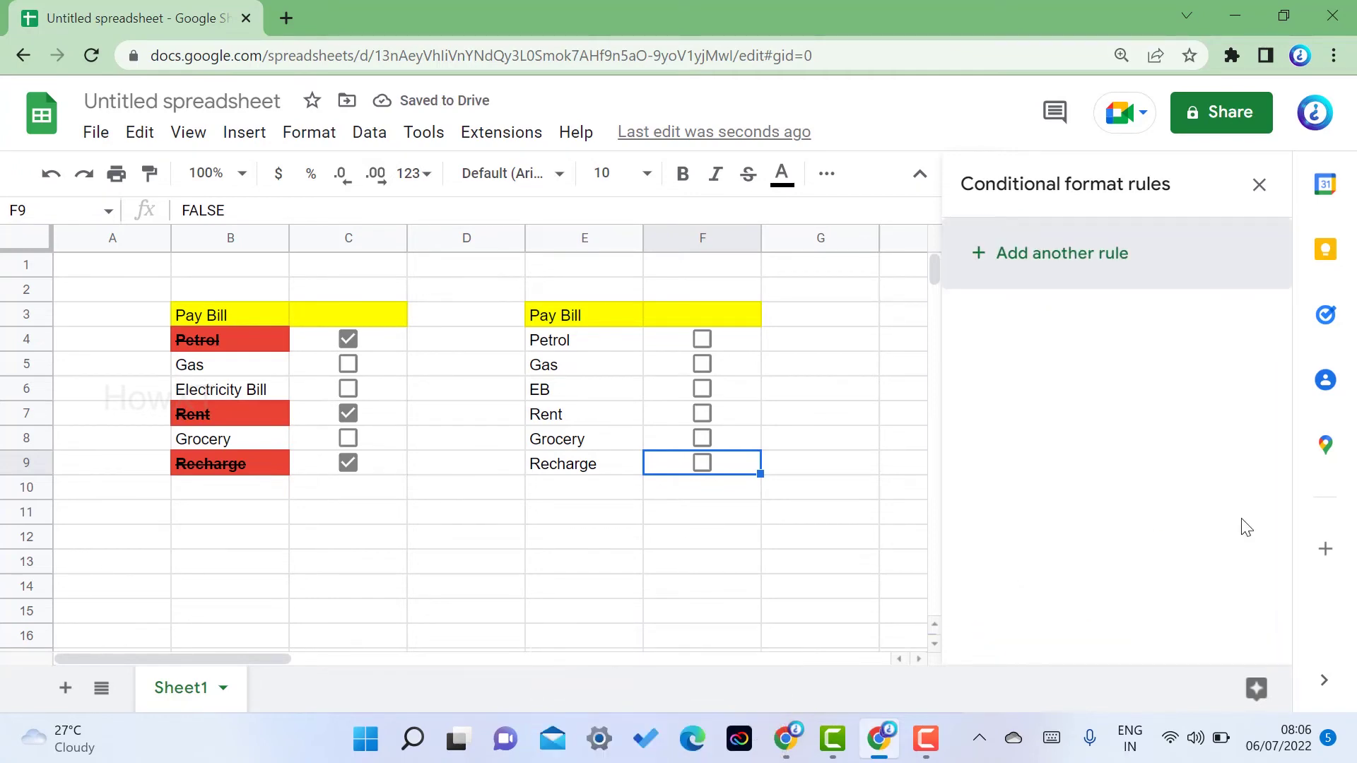
- Test the rule by ticking the checkboxes for Petrol, Rent and Grocery, and untick Grocery and Rent again
left_click(835, 469)
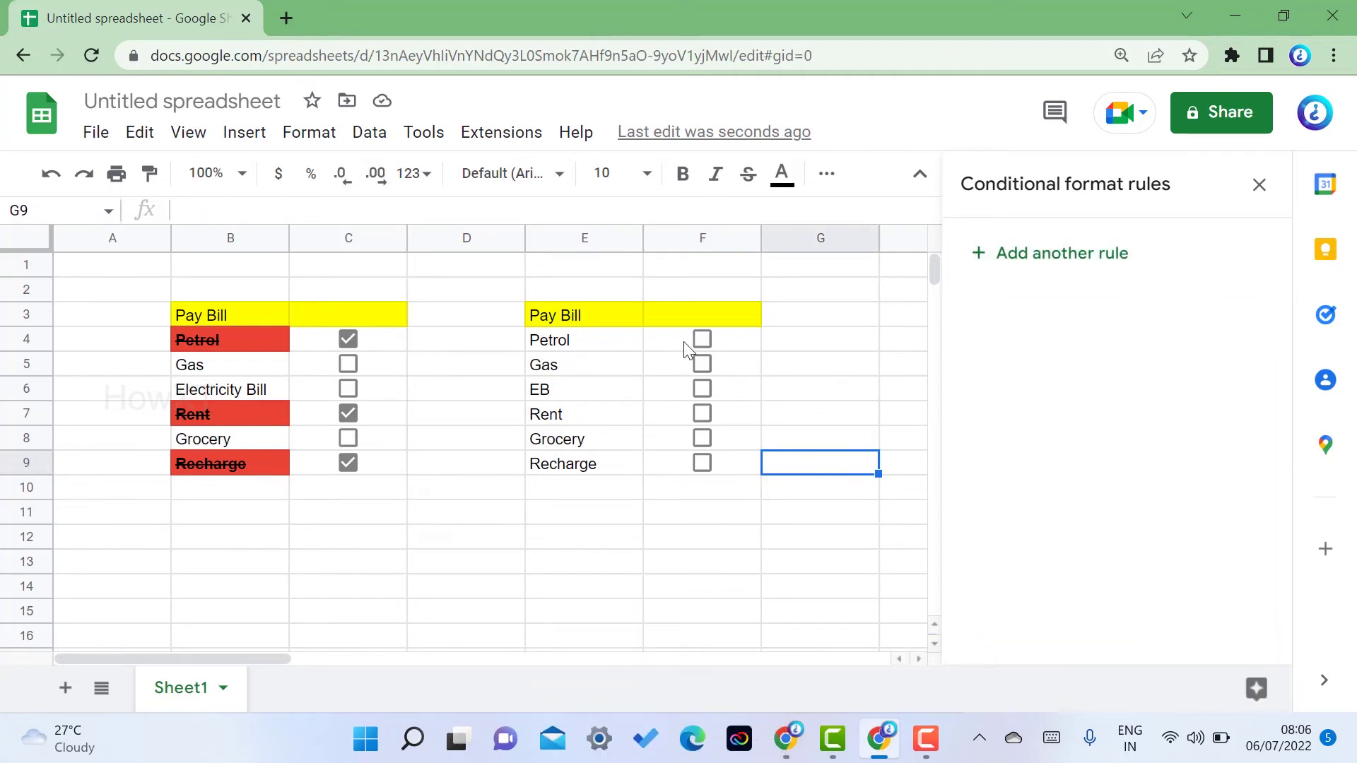
left_click(701, 340)
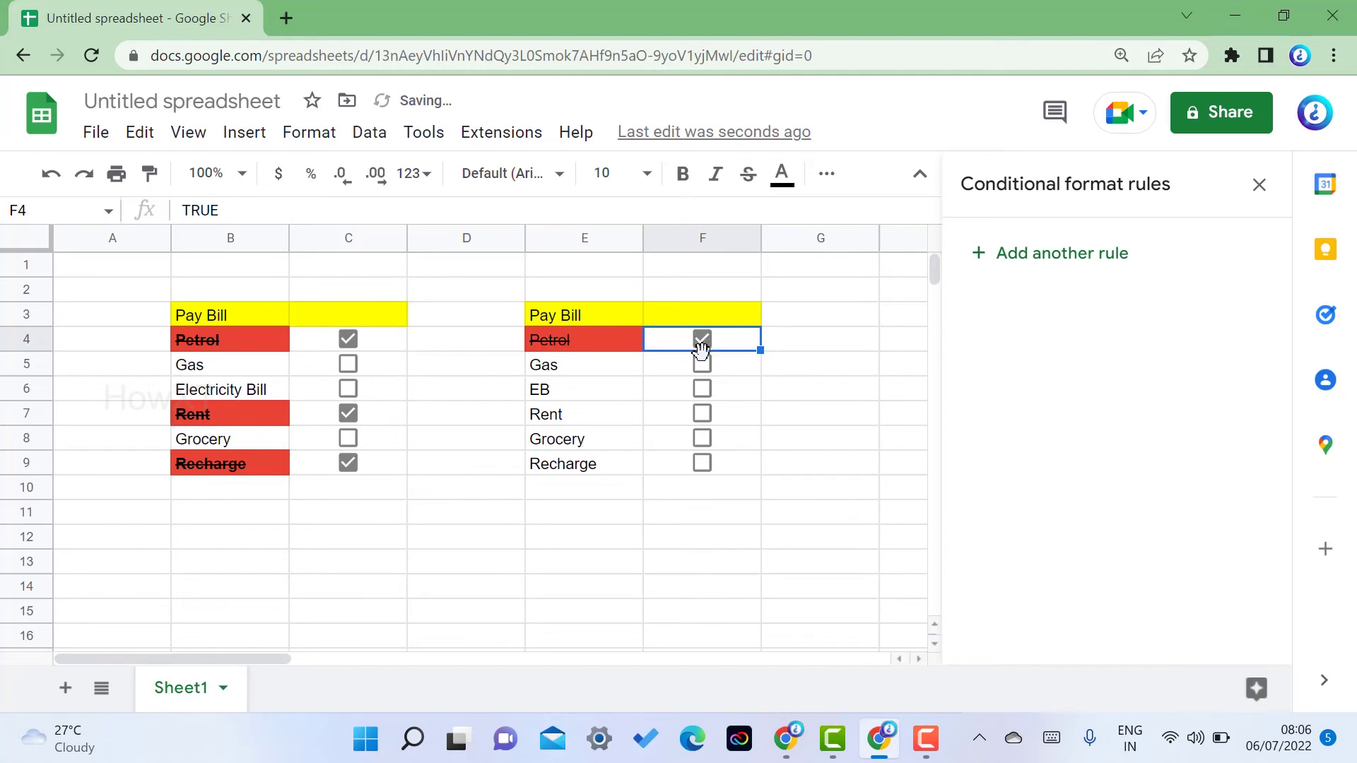
left_click(703, 407)
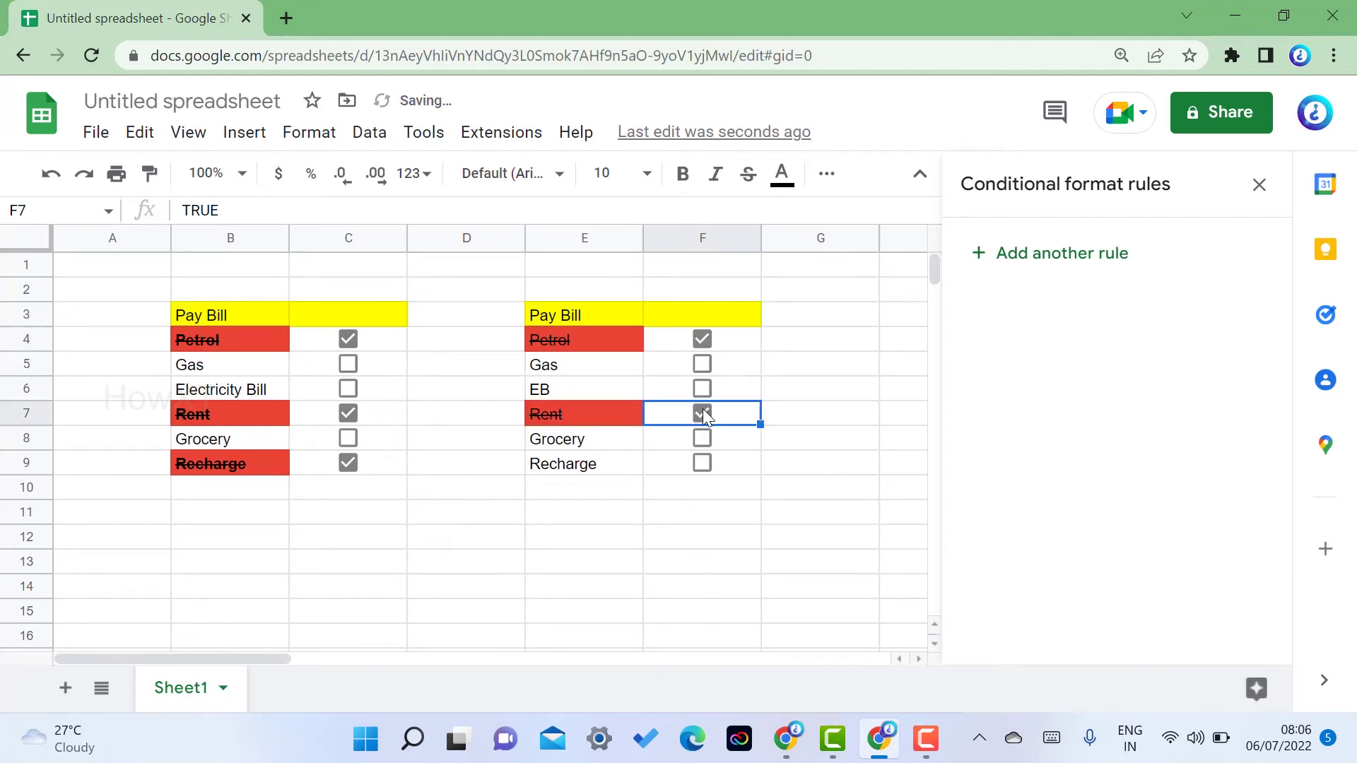
left_click(703, 438)
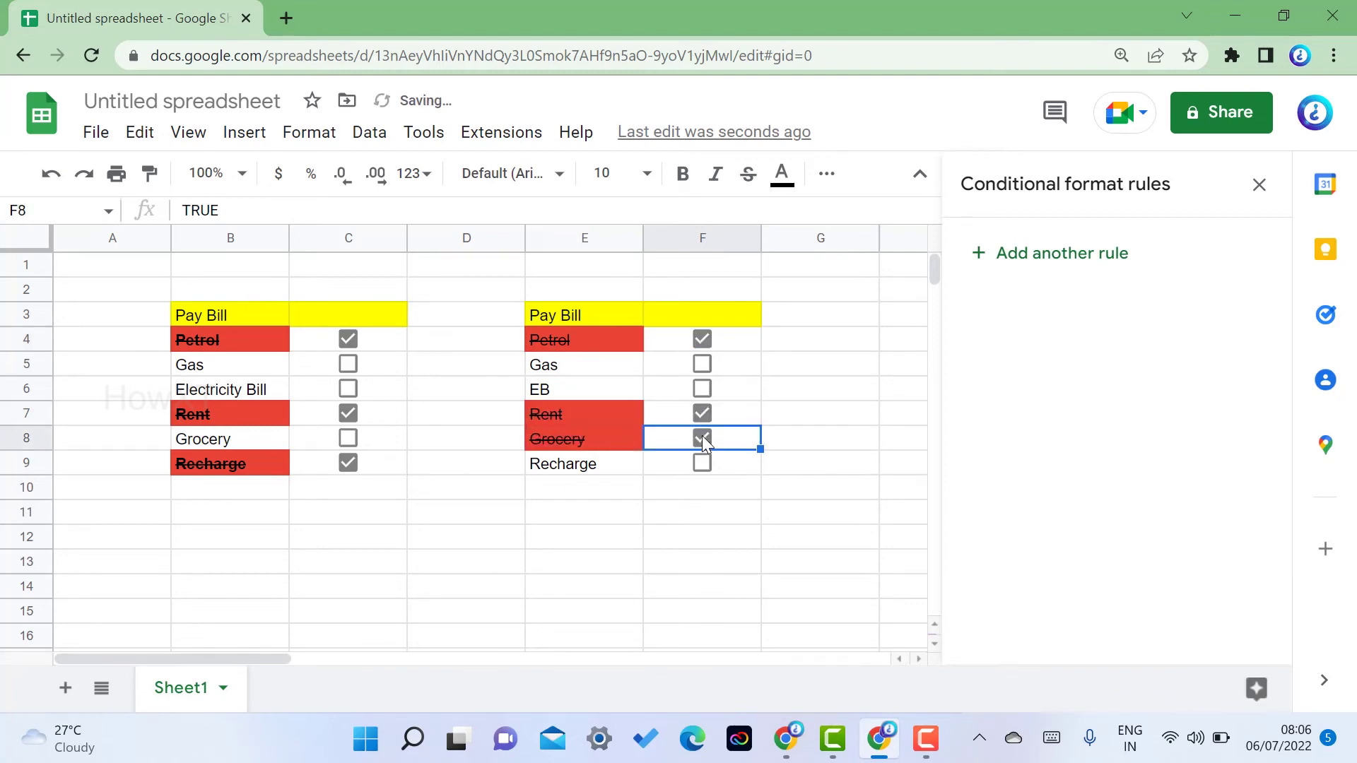
left_click(702, 436)
left_click(703, 415)
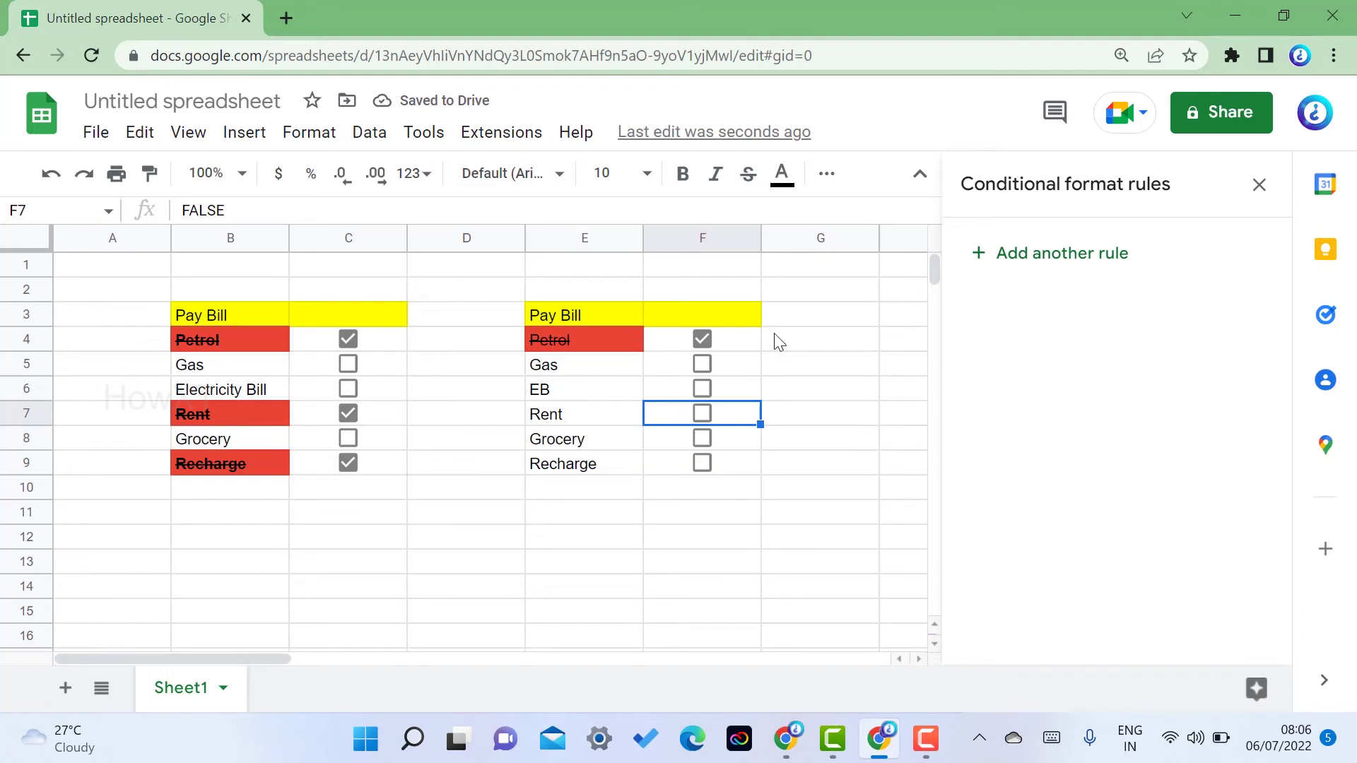
left_click_drag(751, 346, 724, 493)
left_click(821, 393)
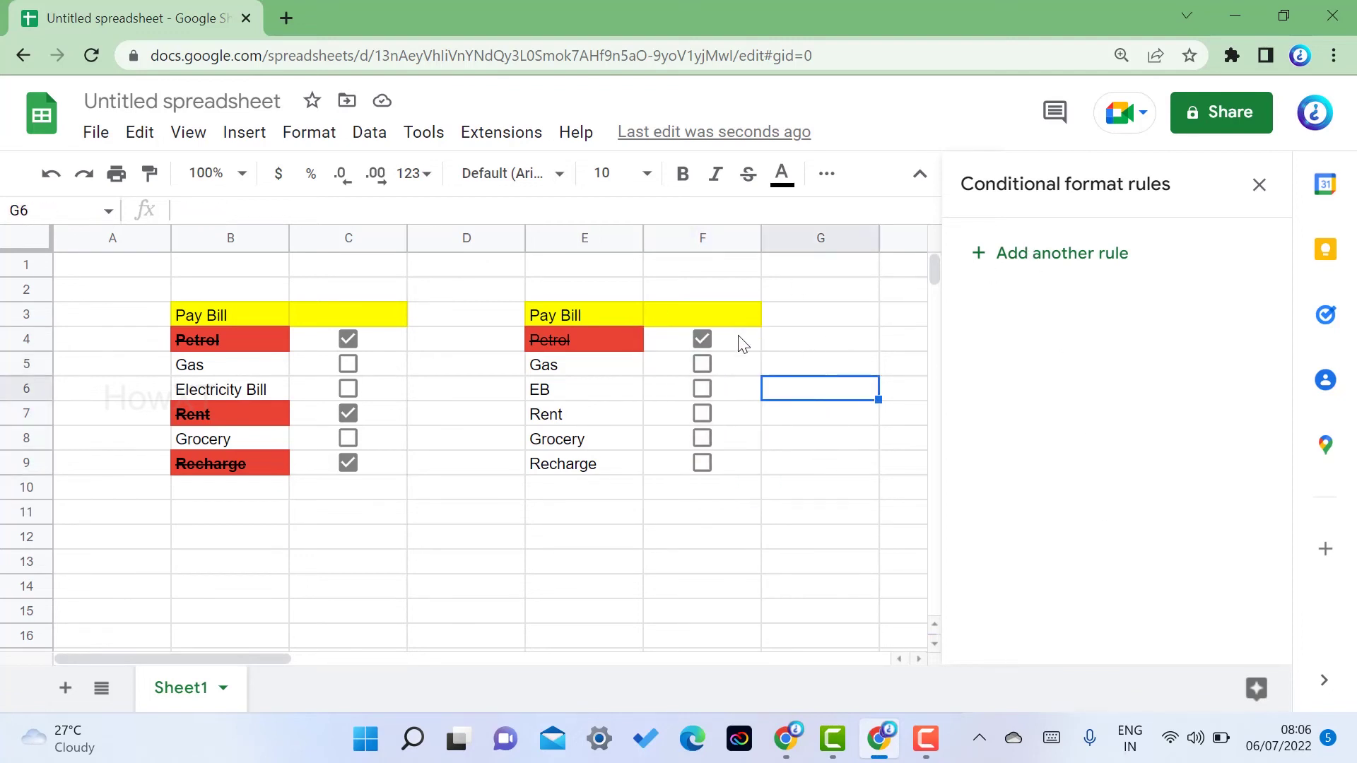
left_click_drag(735, 342, 742, 471)
left_click(818, 369)
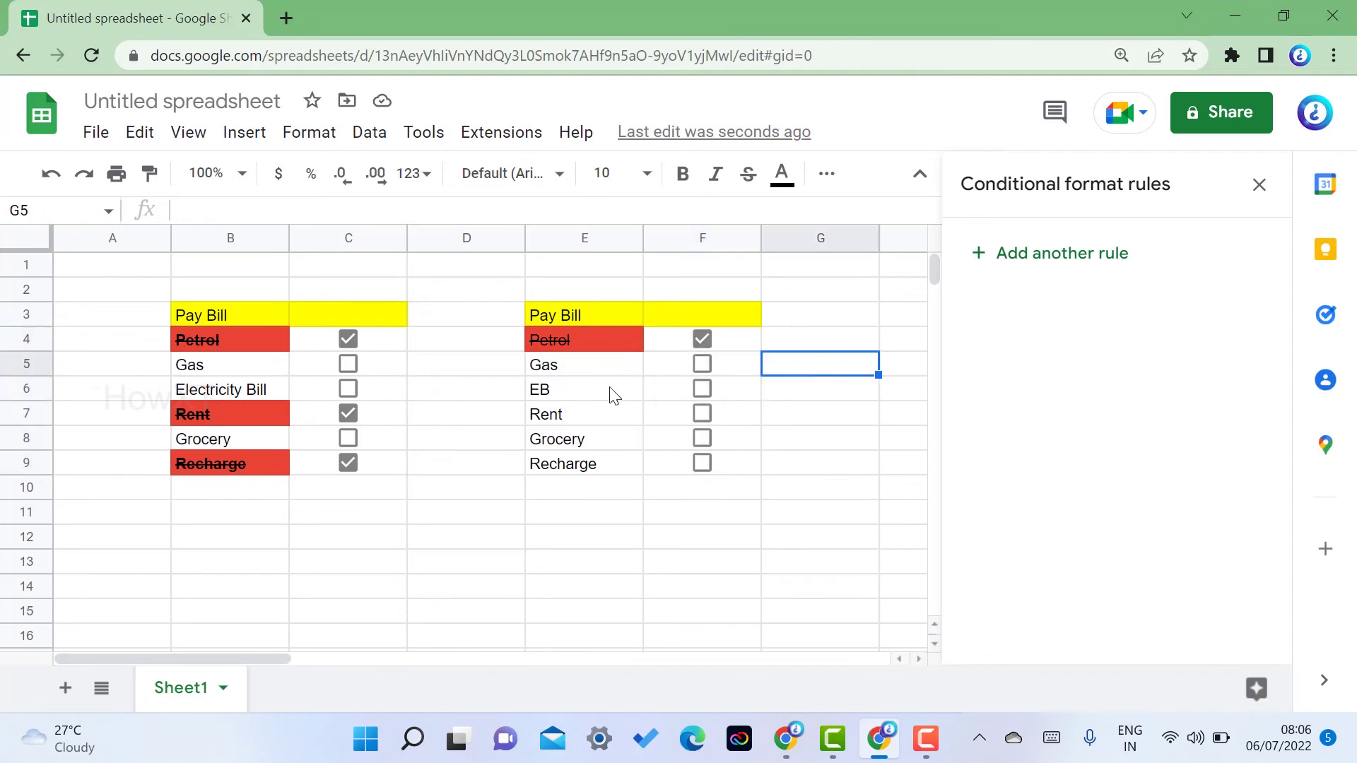
- Reopen the conditional formatting rule for the second list and examine its range, formula and formatting style
left_click_drag(564, 414, 571, 468)
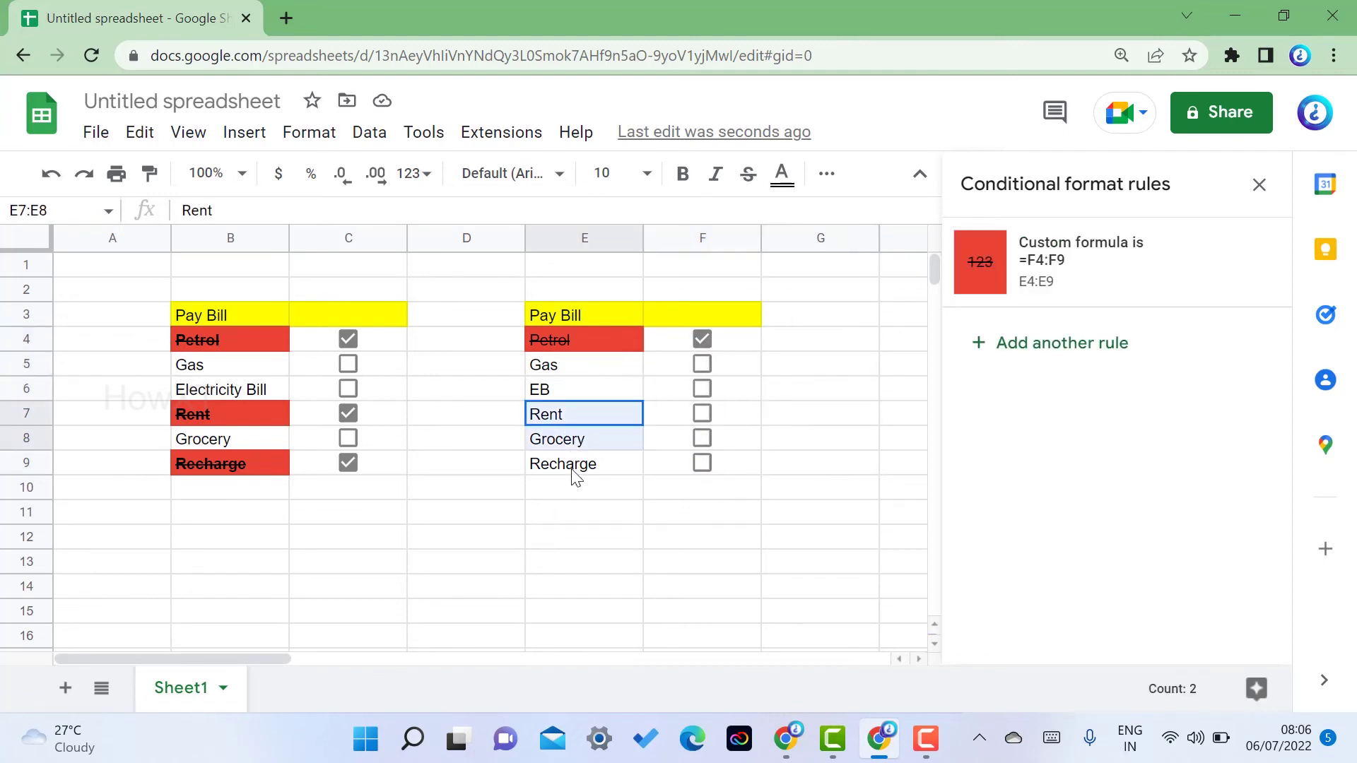
left_click(1097, 281)
scroll(1119, 491, "down", 3)
scroll(1098, 402, "up", 3)
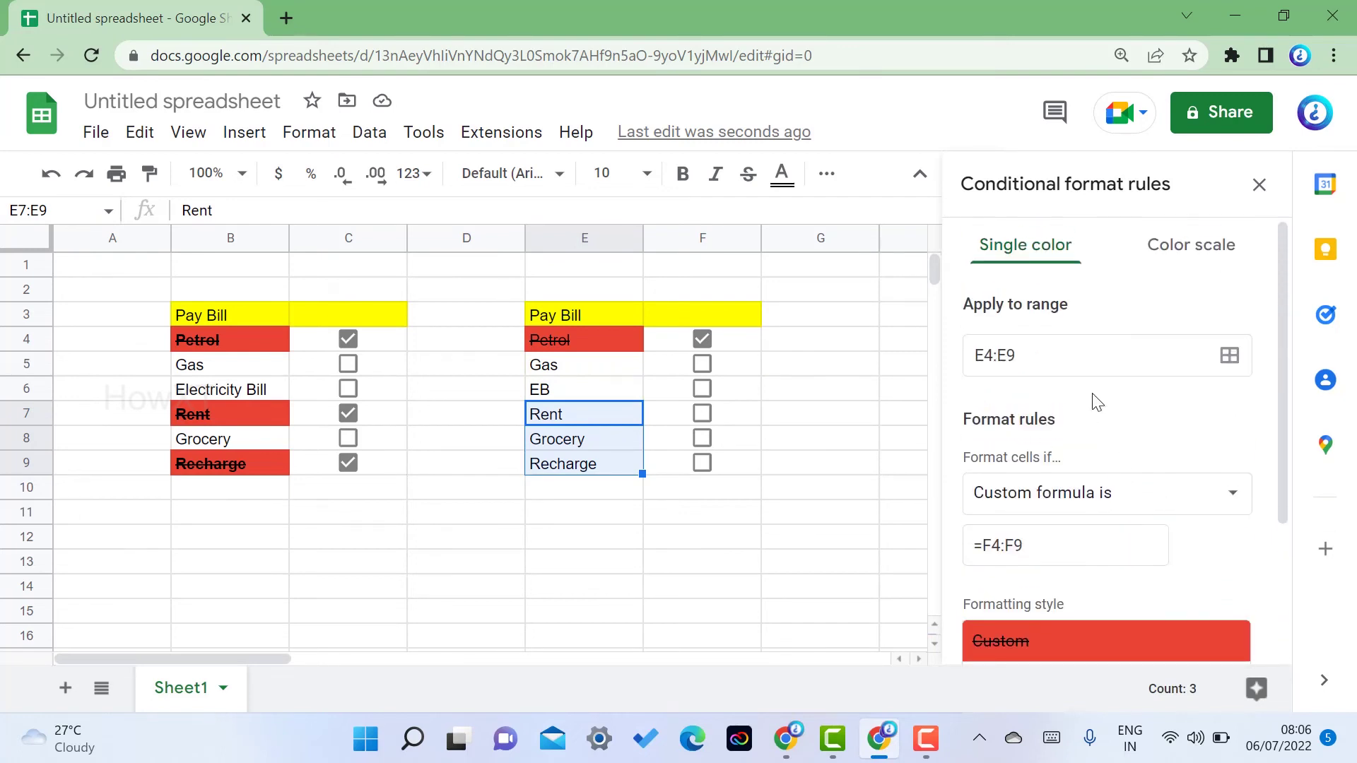
left_click_drag(617, 350, 612, 463)
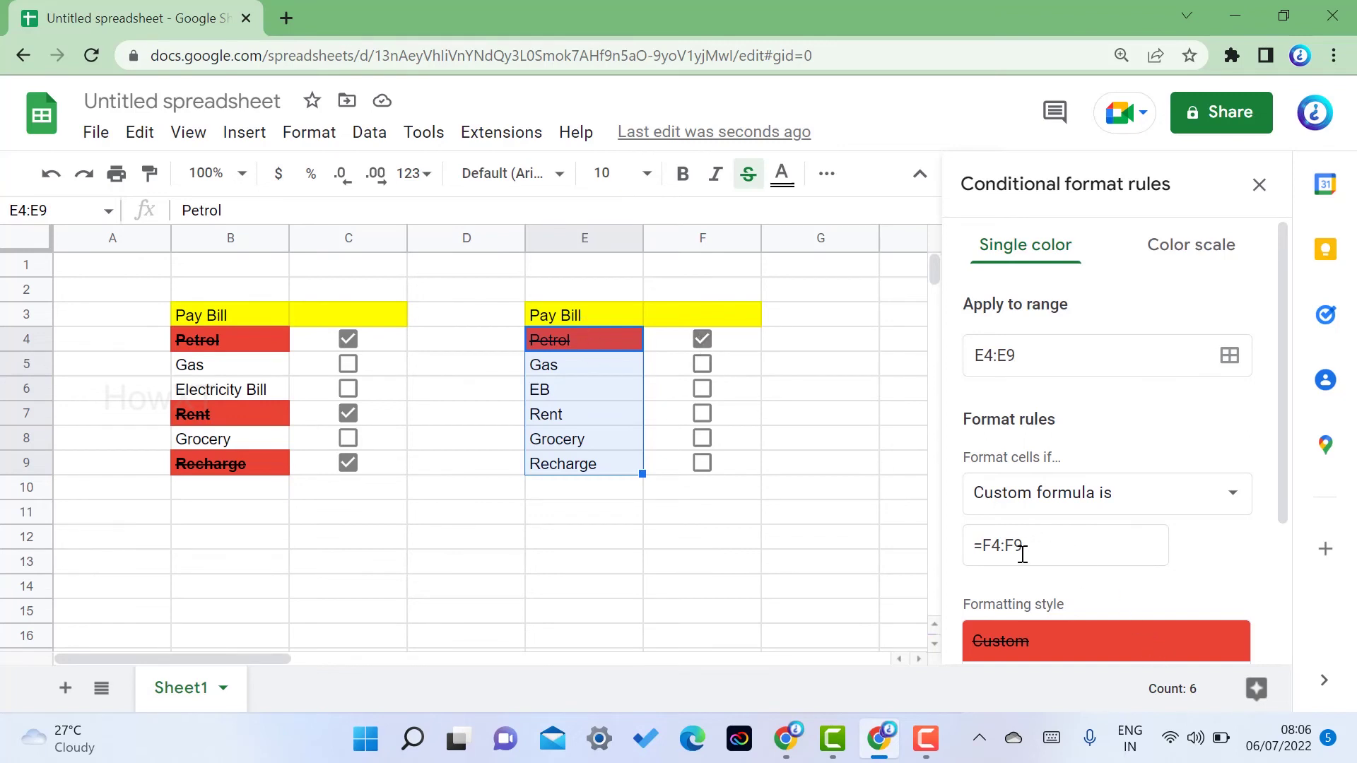
scroll(1111, 529, "down", 3)
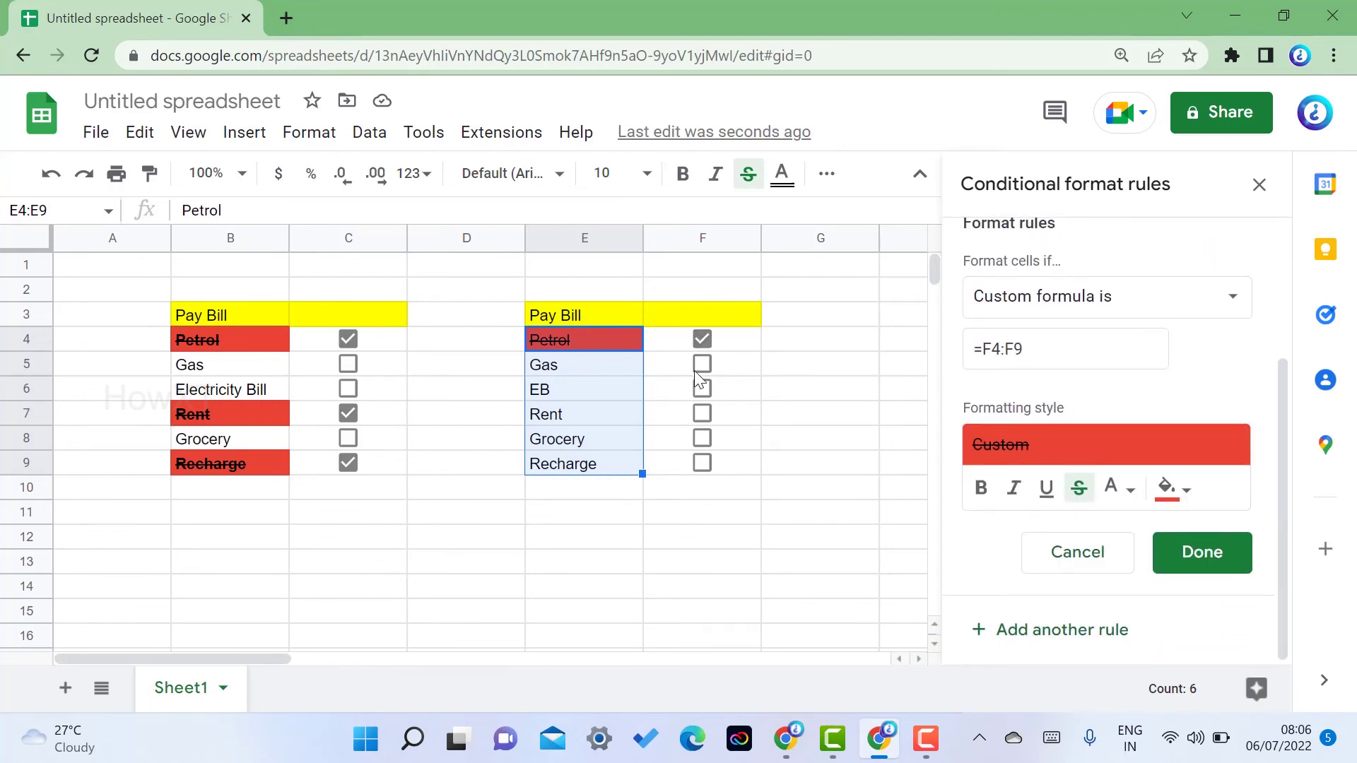
- Test the rule by ticking and unticking the checkboxes in F7 and F8, leaving both unticked
key("Right")
key("Down")
key("Down")
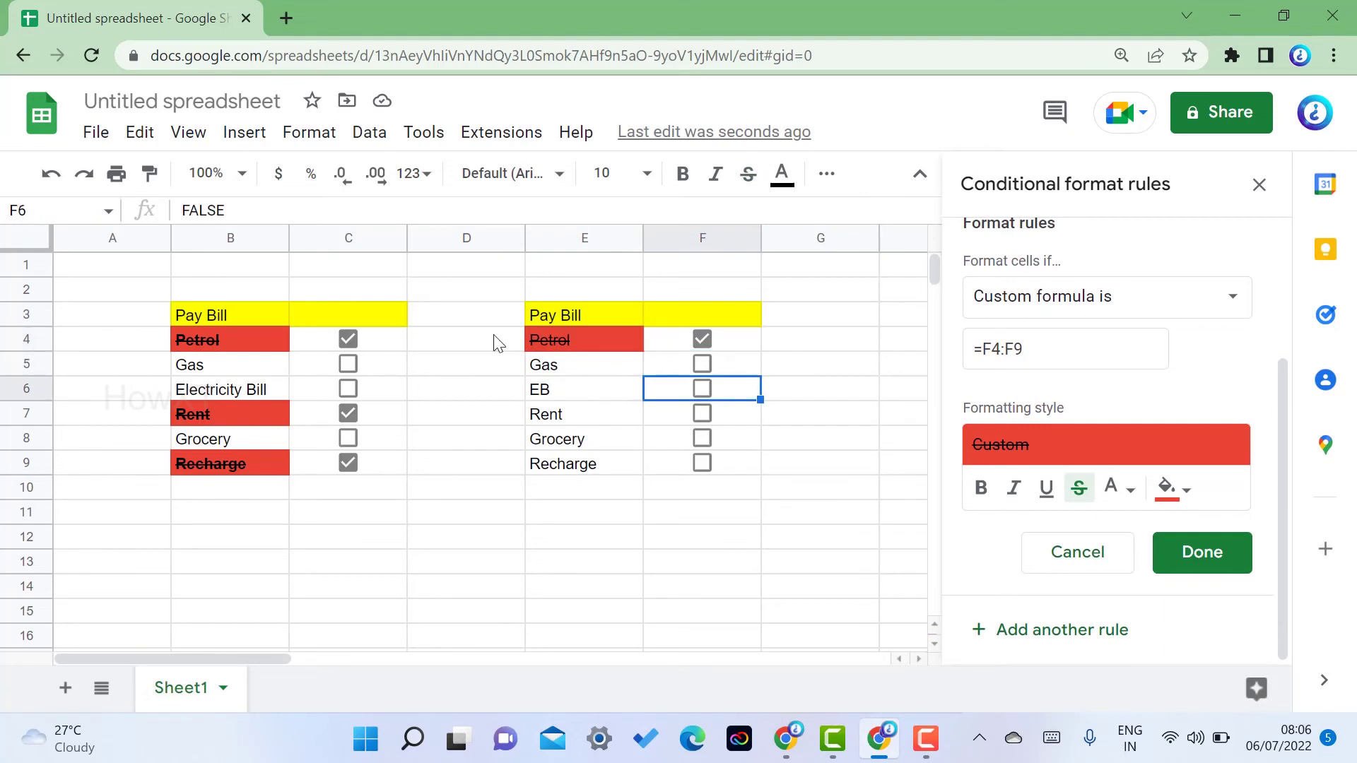
left_click(701, 413)
left_click(702, 438)
left_click(702, 439)
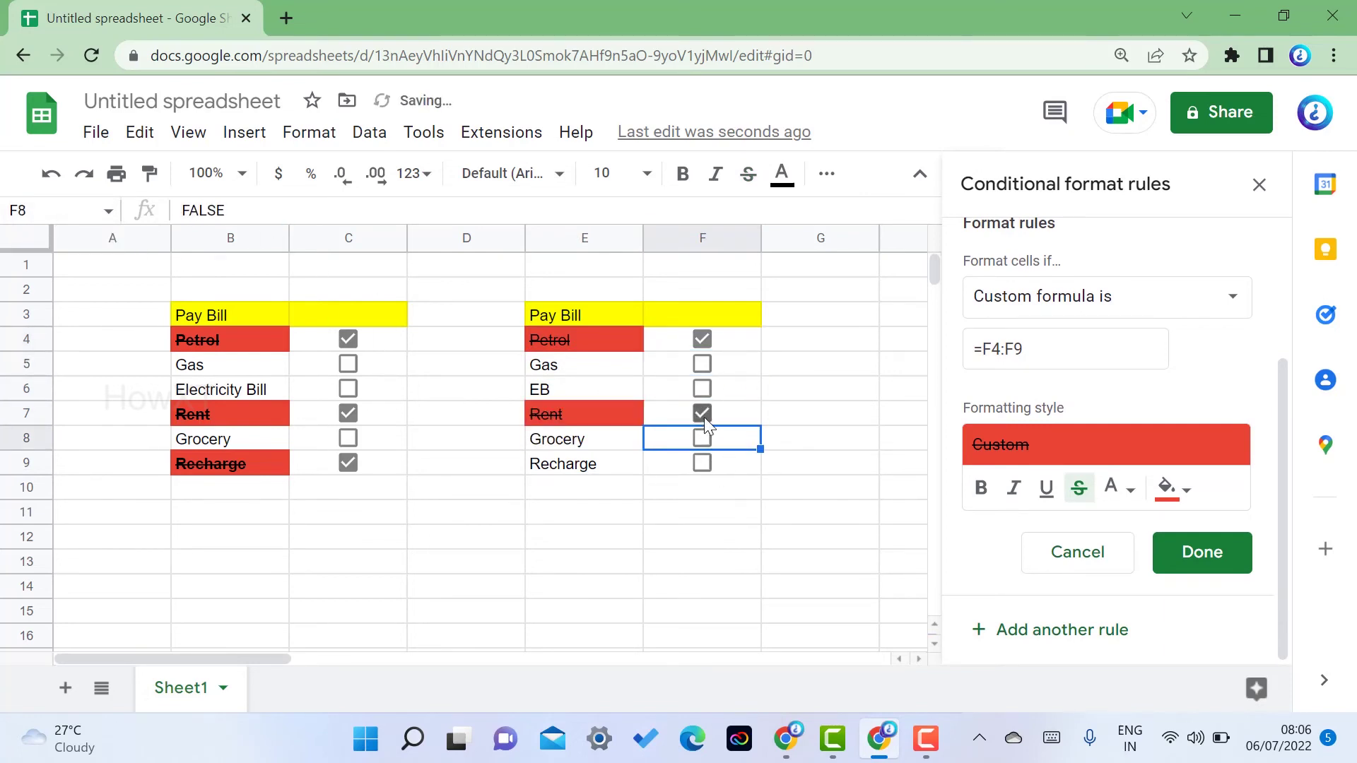
left_click(702, 414)
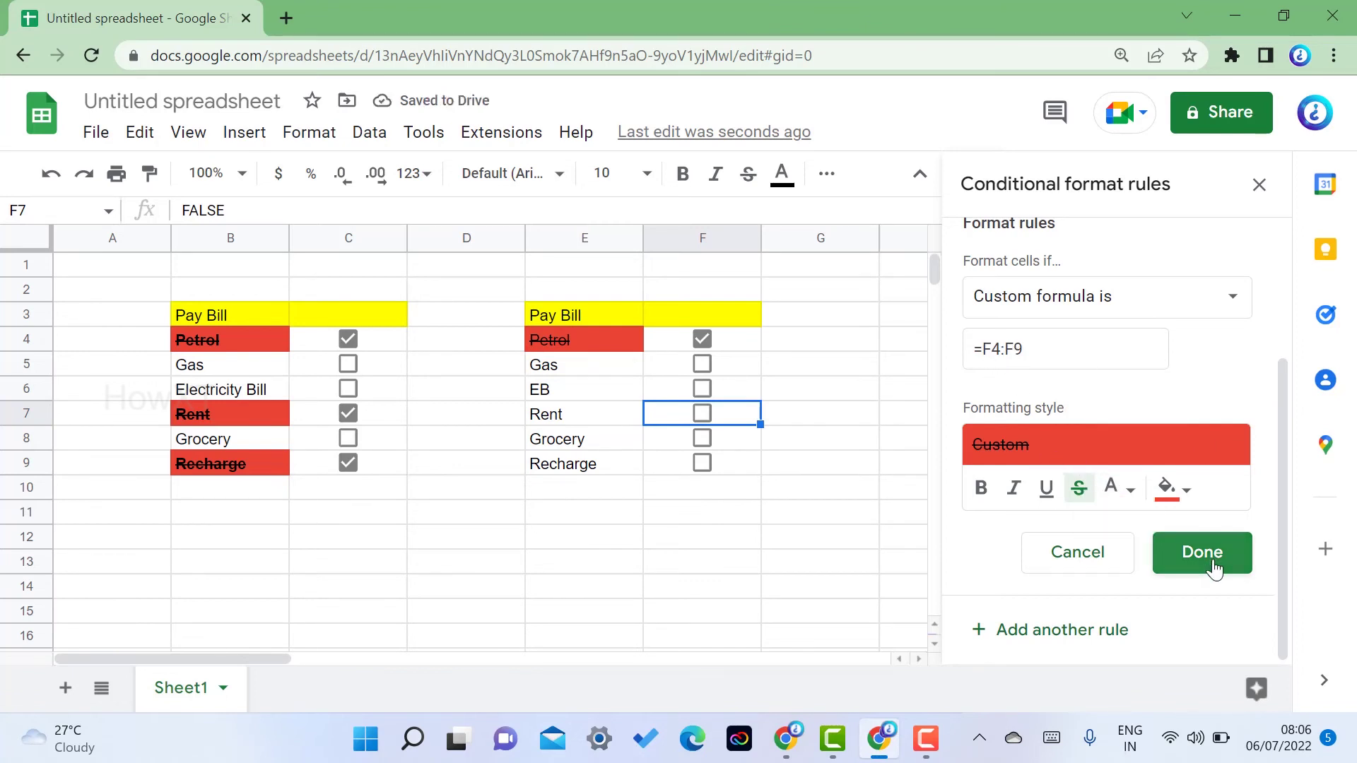
left_click(629, 512)
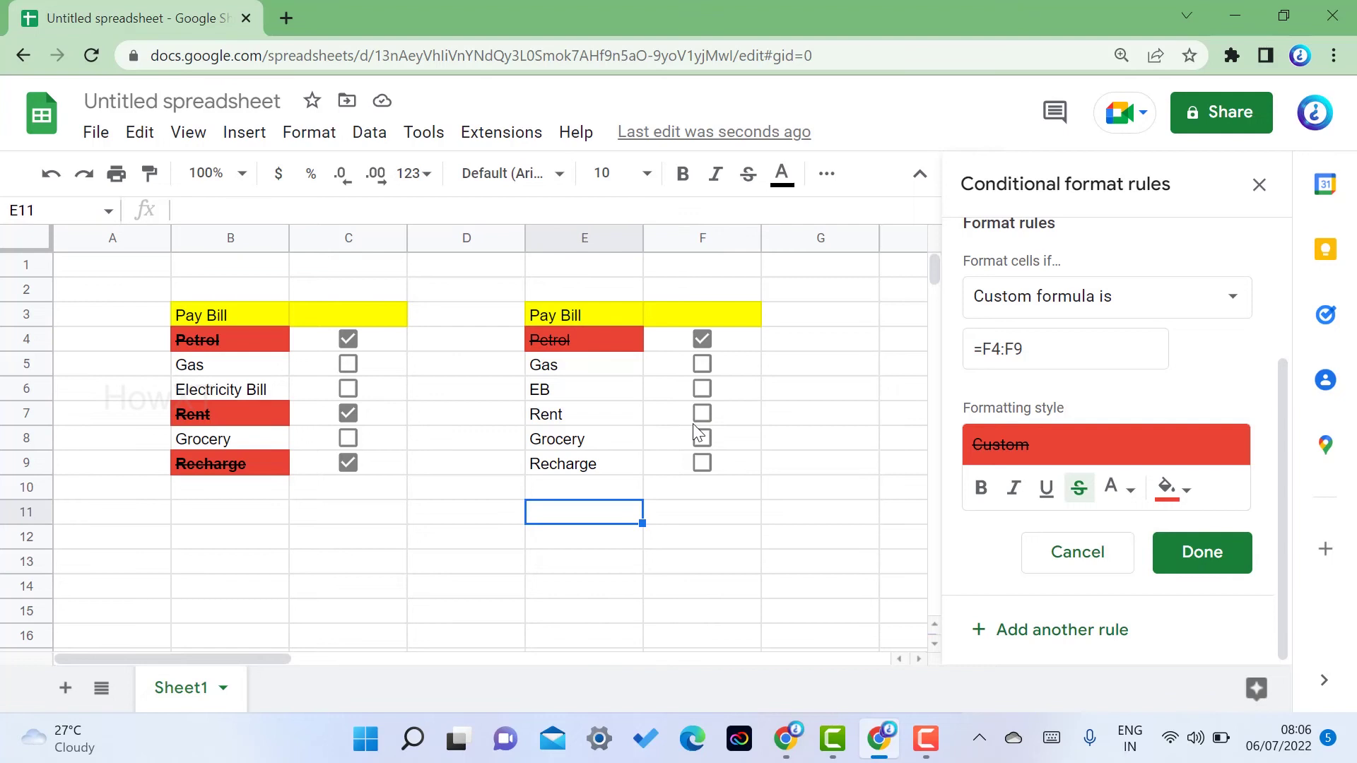
- Tick the EB checkbox in F6 and change the rule's fill color to bright green
left_click(711, 387)
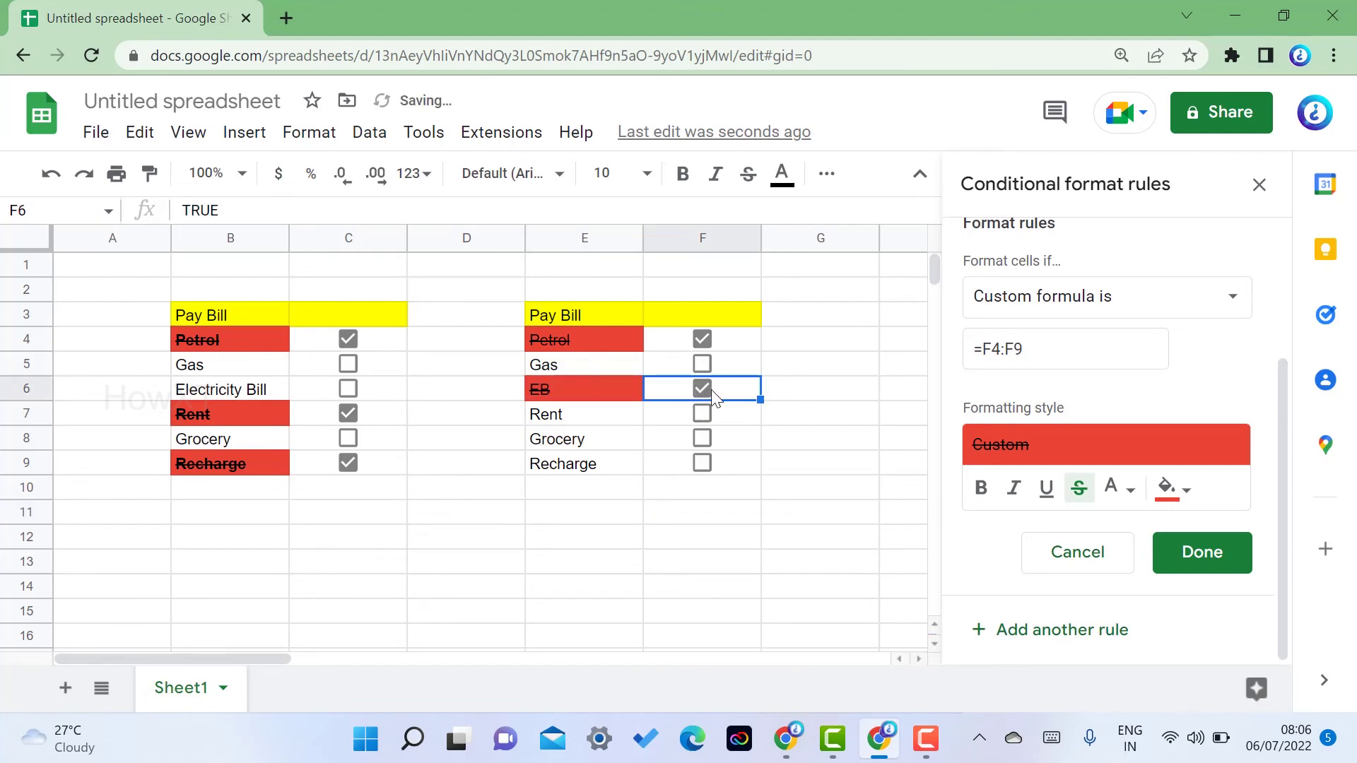
left_click(1175, 489)
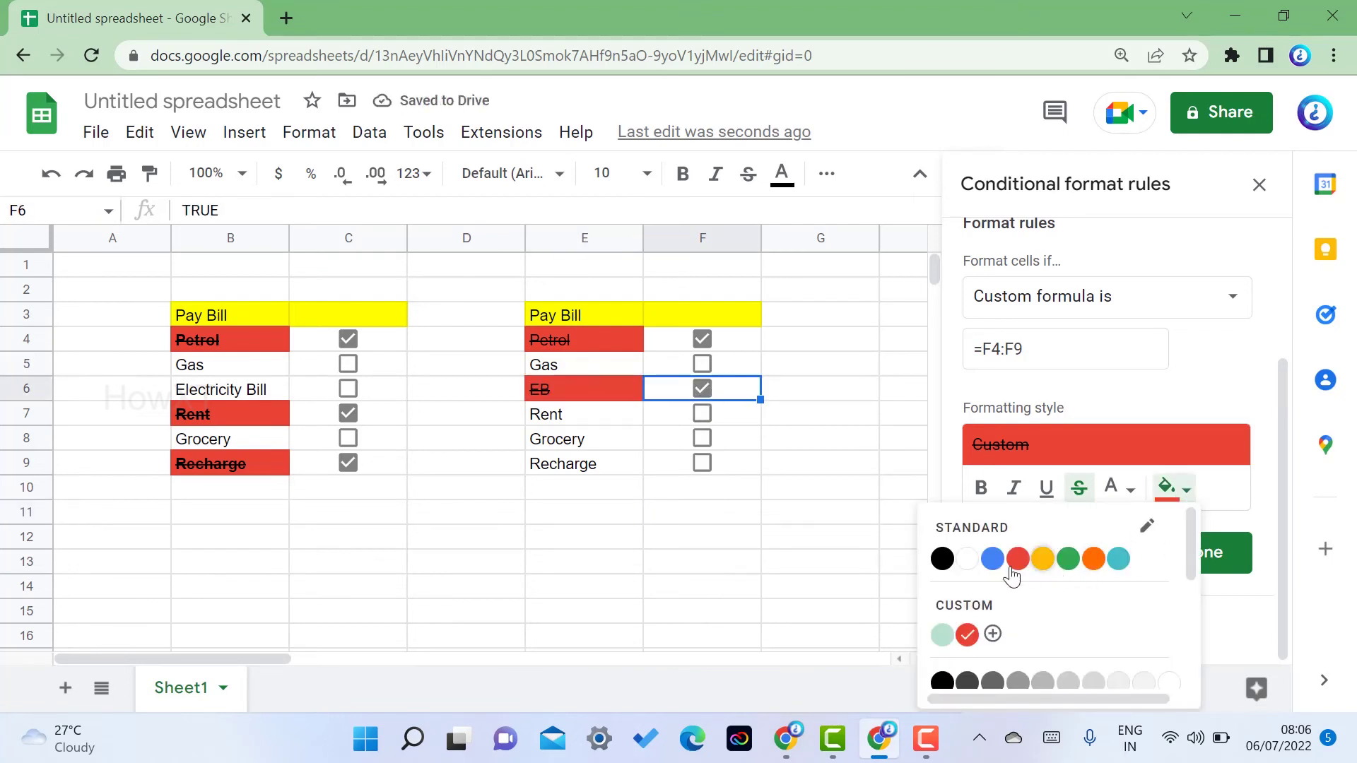
scroll(1044, 617, "down", 3)
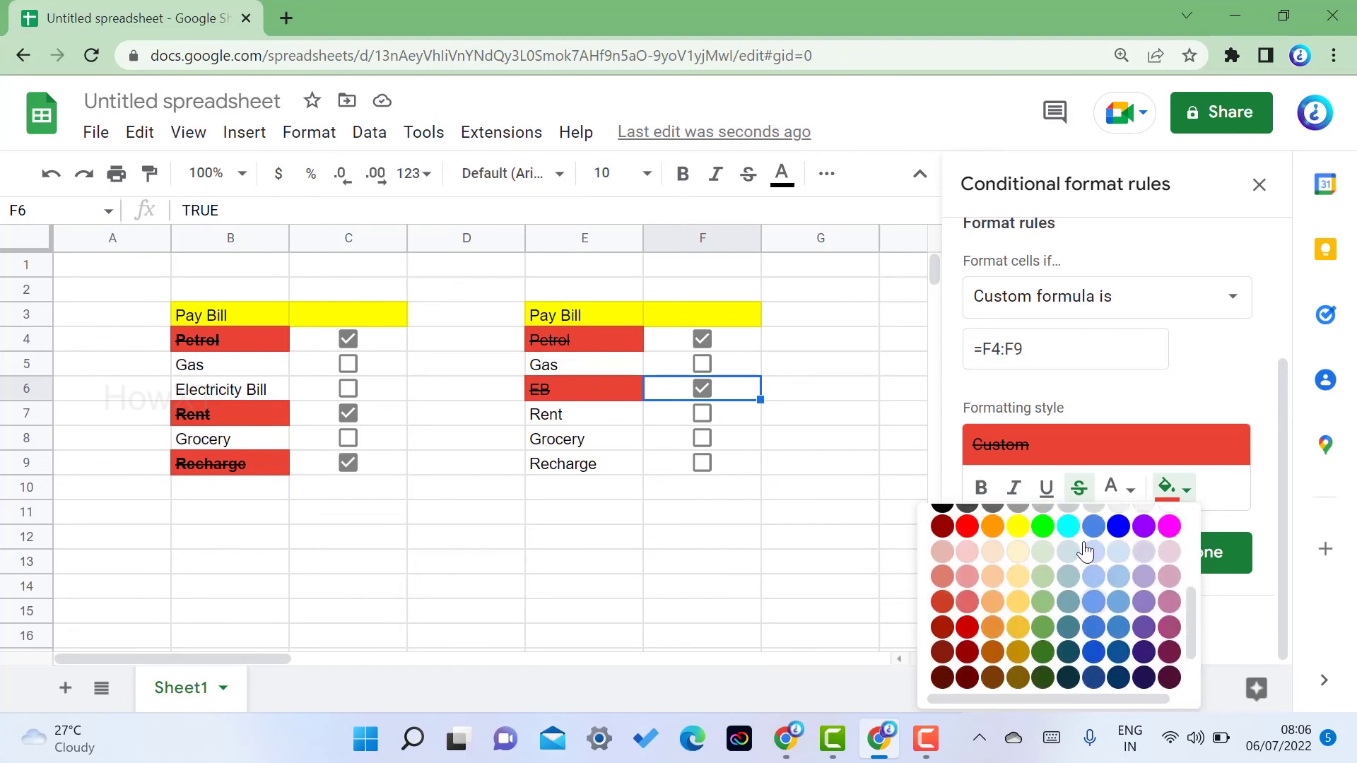
left_click(1043, 526)
left_click(813, 516)
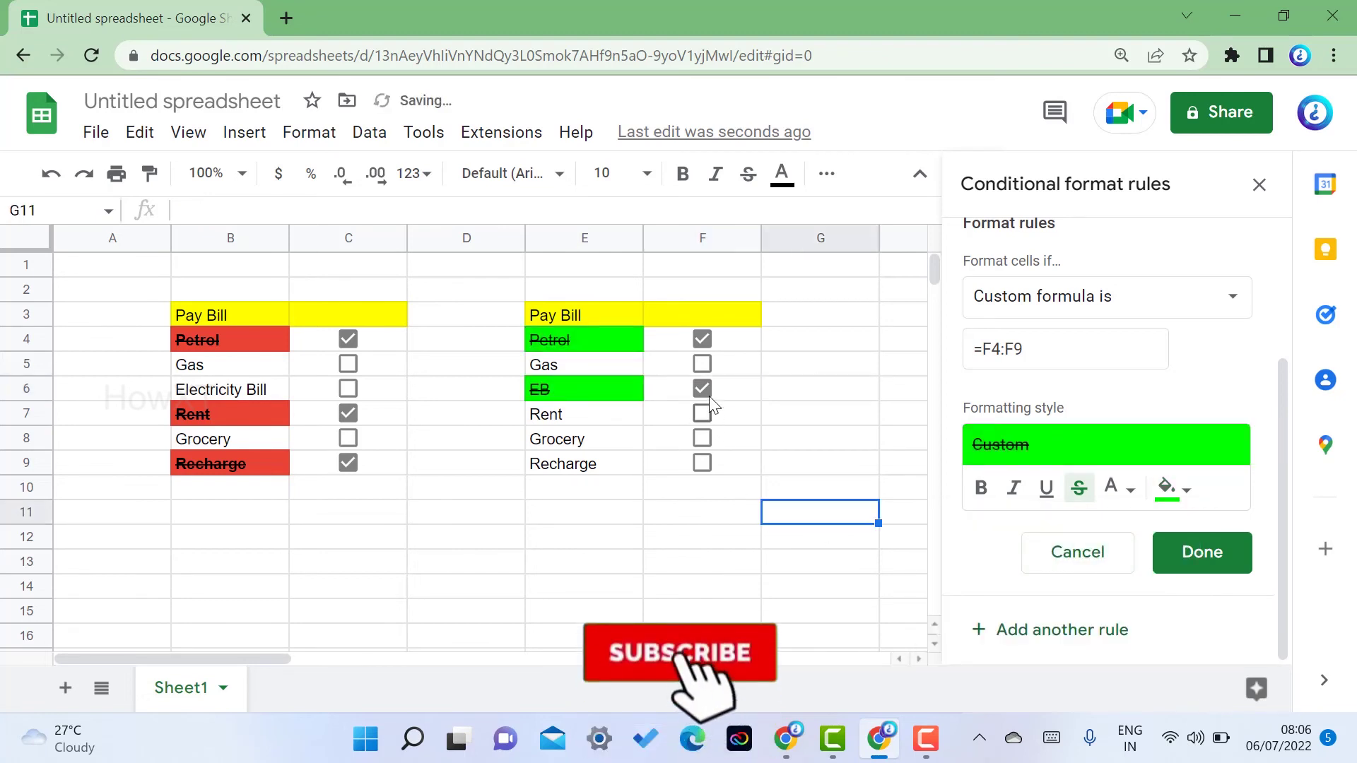
- Untick the EB checkbox, toggle the Petrol one so it stays ticked, and tick the Gas checkbox
left_click(705, 391)
left_click(699, 339)
left_click(699, 339)
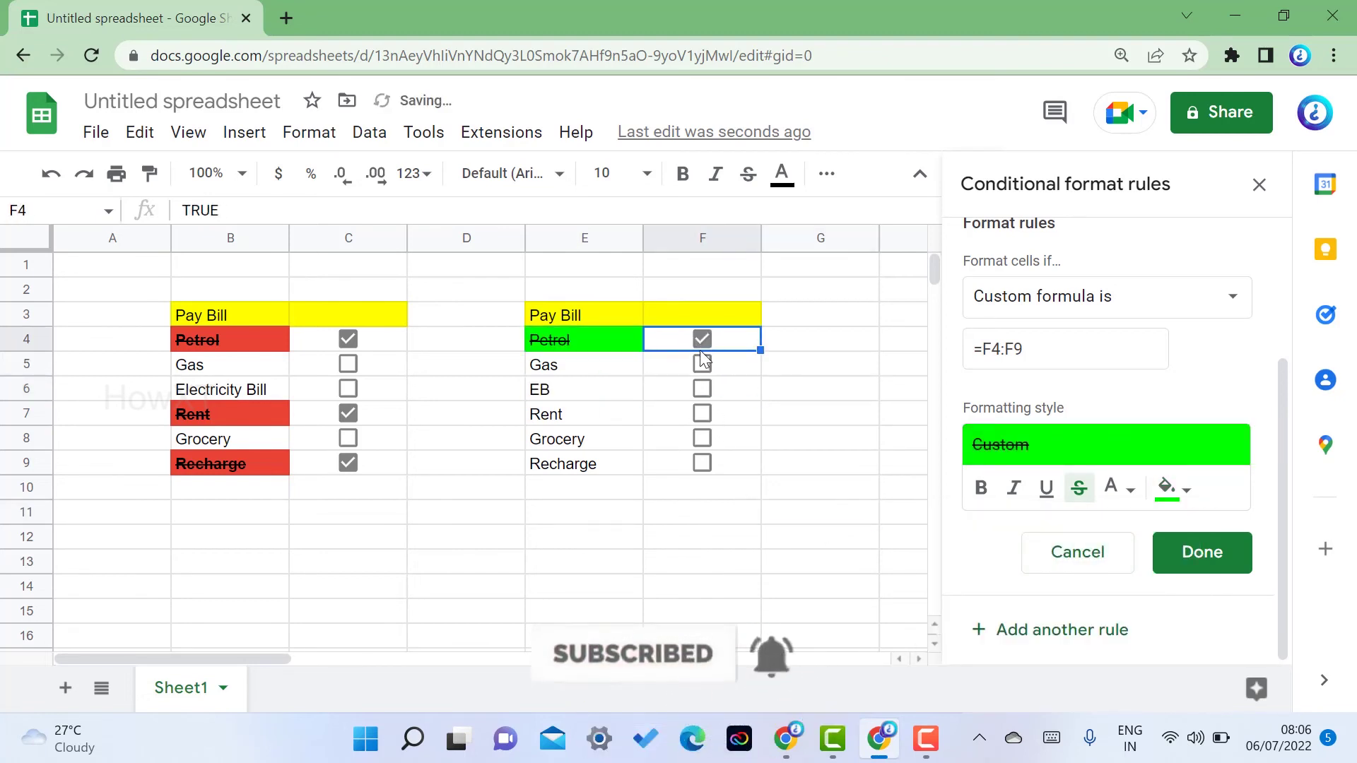
left_click(702, 357)
left_click(702, 365)
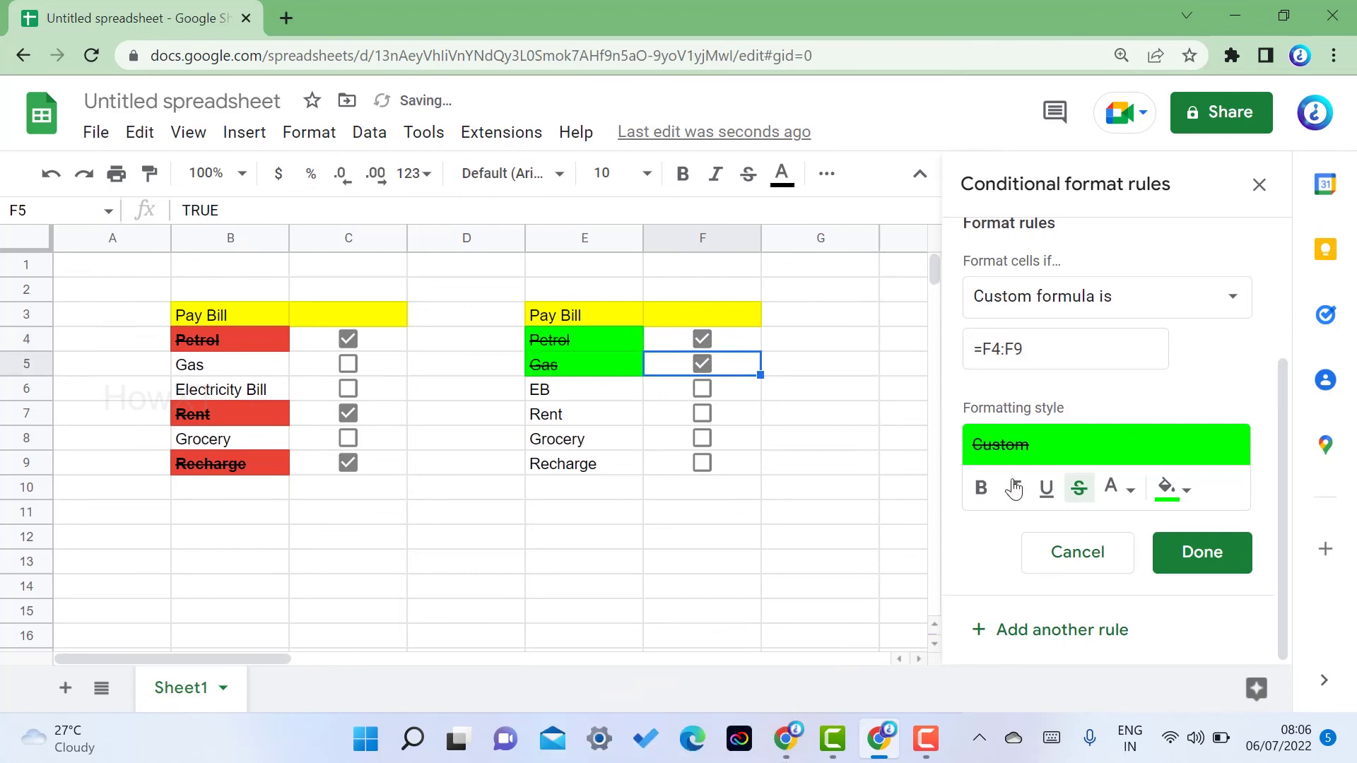
- Set the rule's text color to red and its fill color to white
left_click(1118, 488)
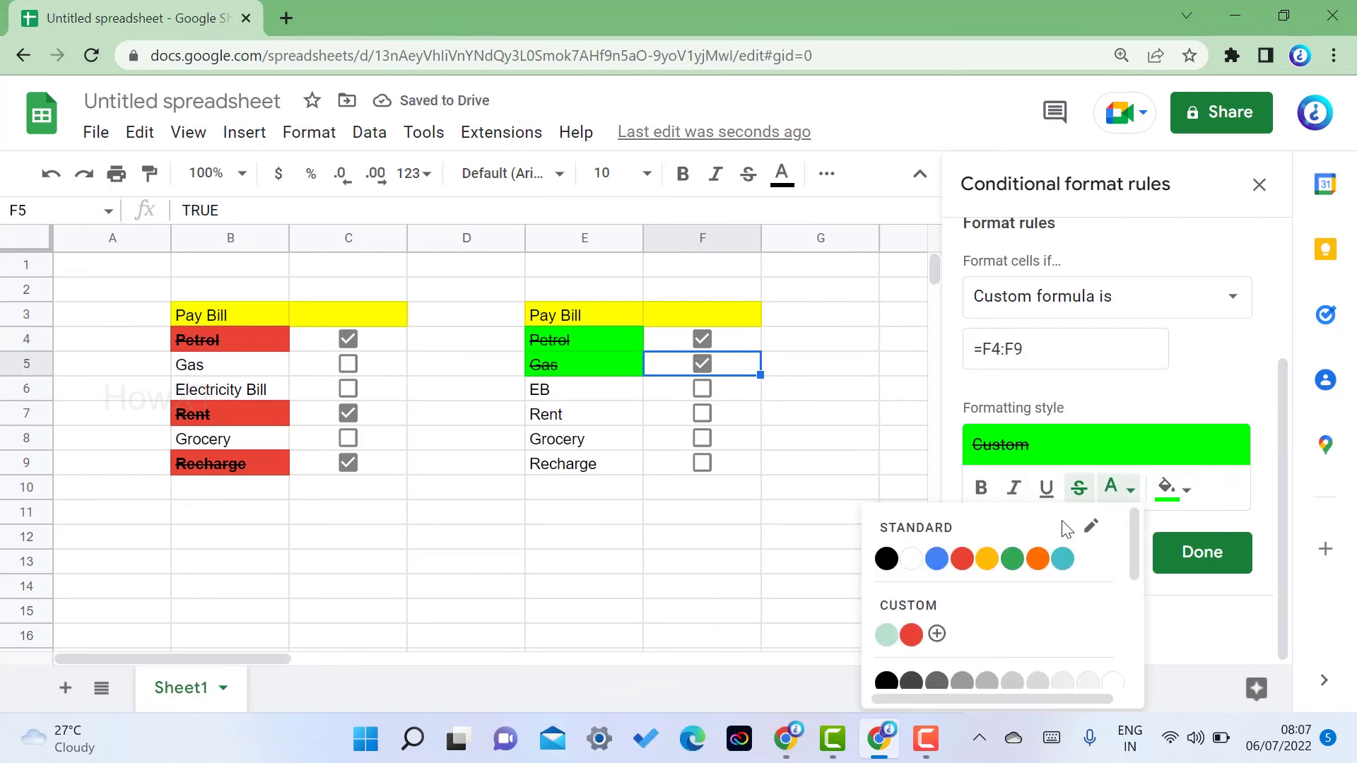
left_click(962, 559)
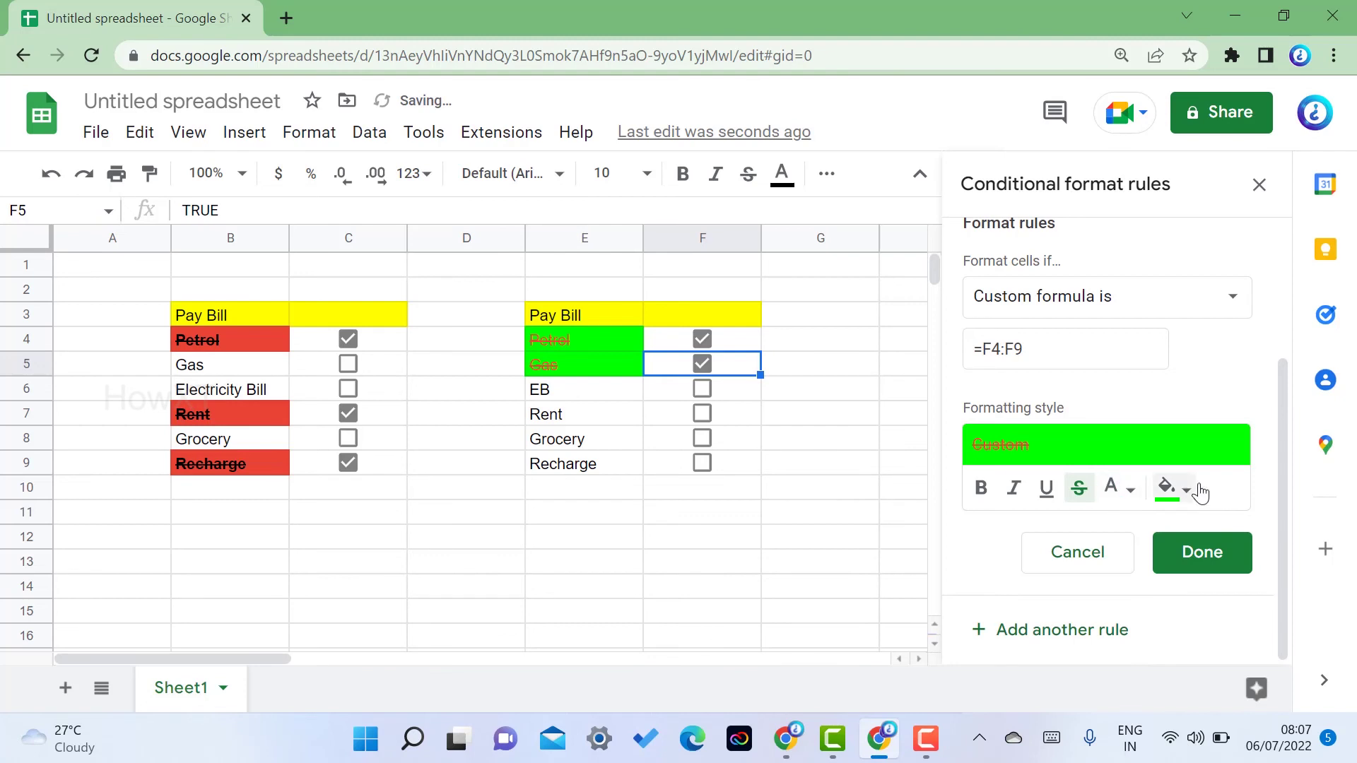
left_click(1199, 488)
left_click(969, 559)
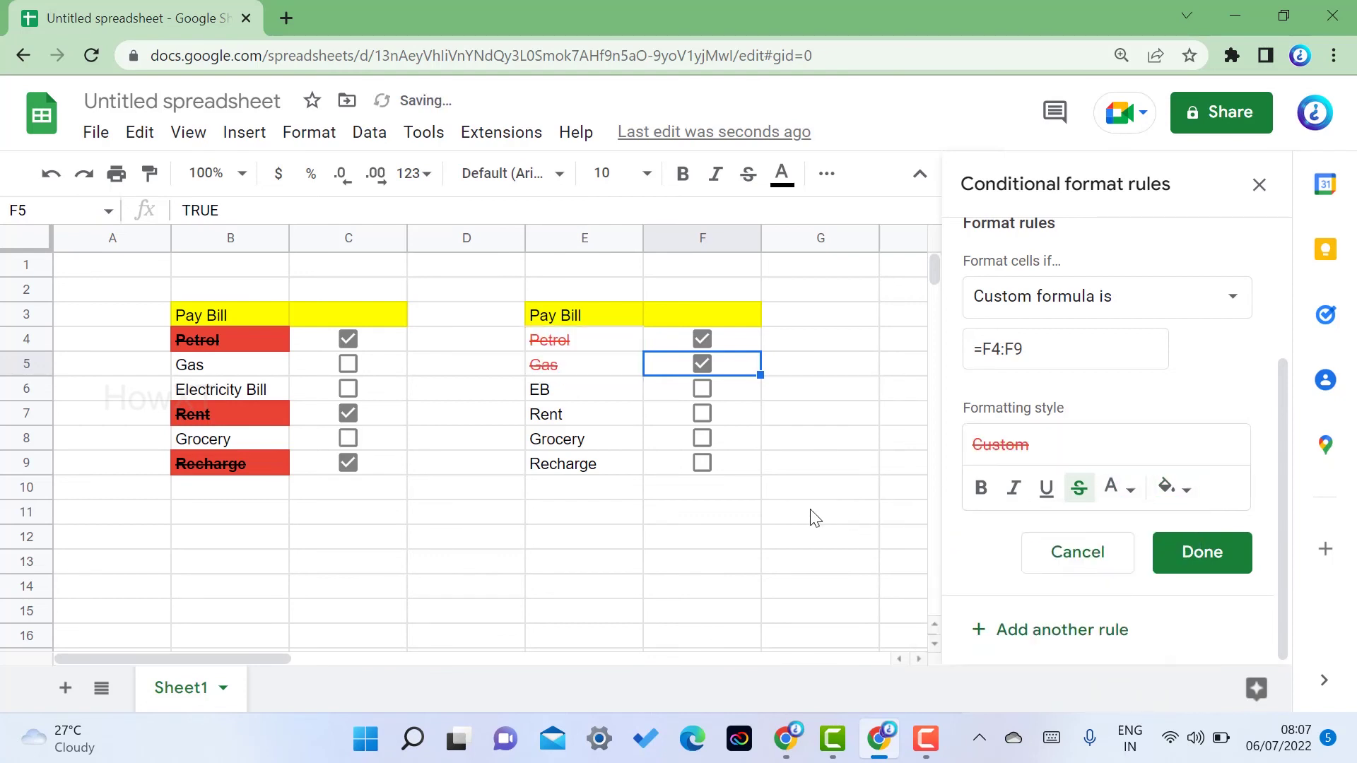
- Test the new style by toggling the EB, Rent and Gas checkboxes, leaving only Rent of these ticked, and save the rule
left_click(707, 392)
left_click(694, 413)
left_click(699, 388)
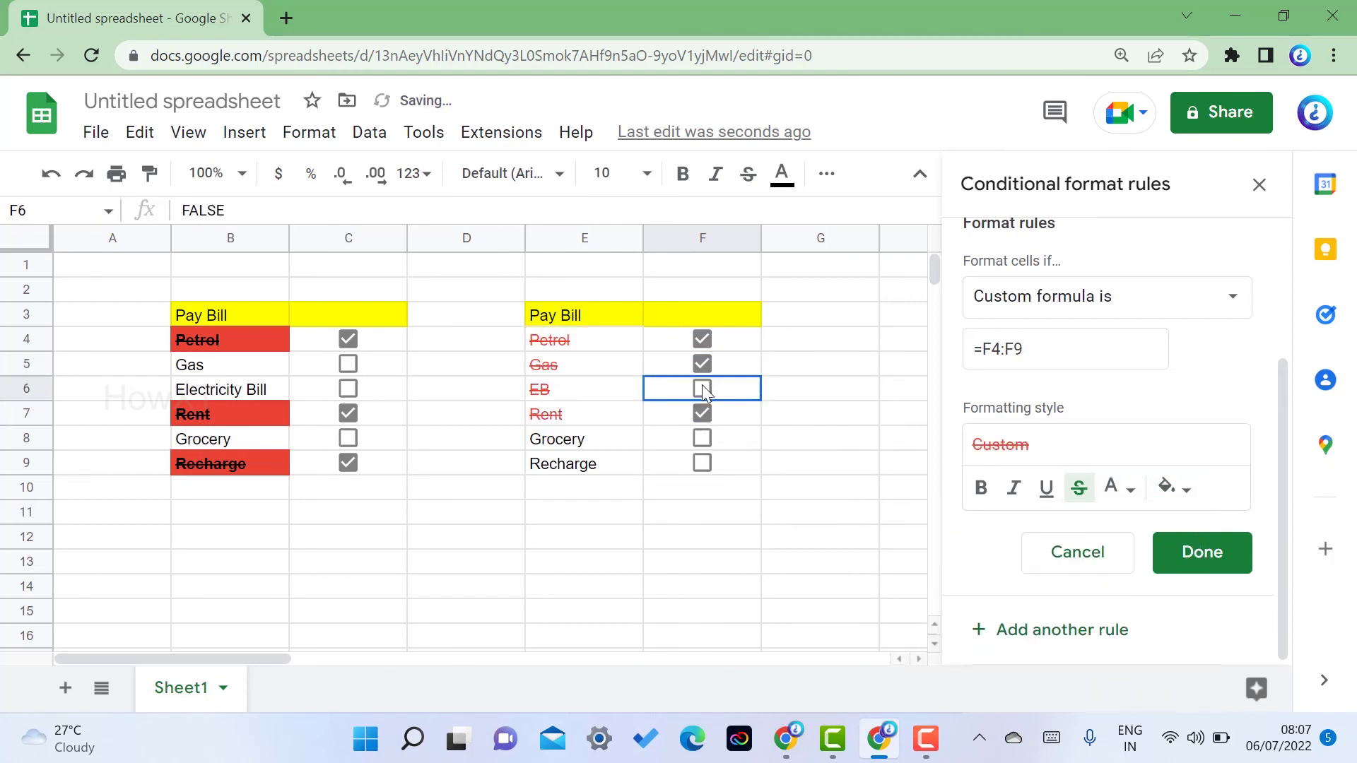
left_click(706, 363)
left_click(1202, 552)
scroll(908, 417, "down", 5)
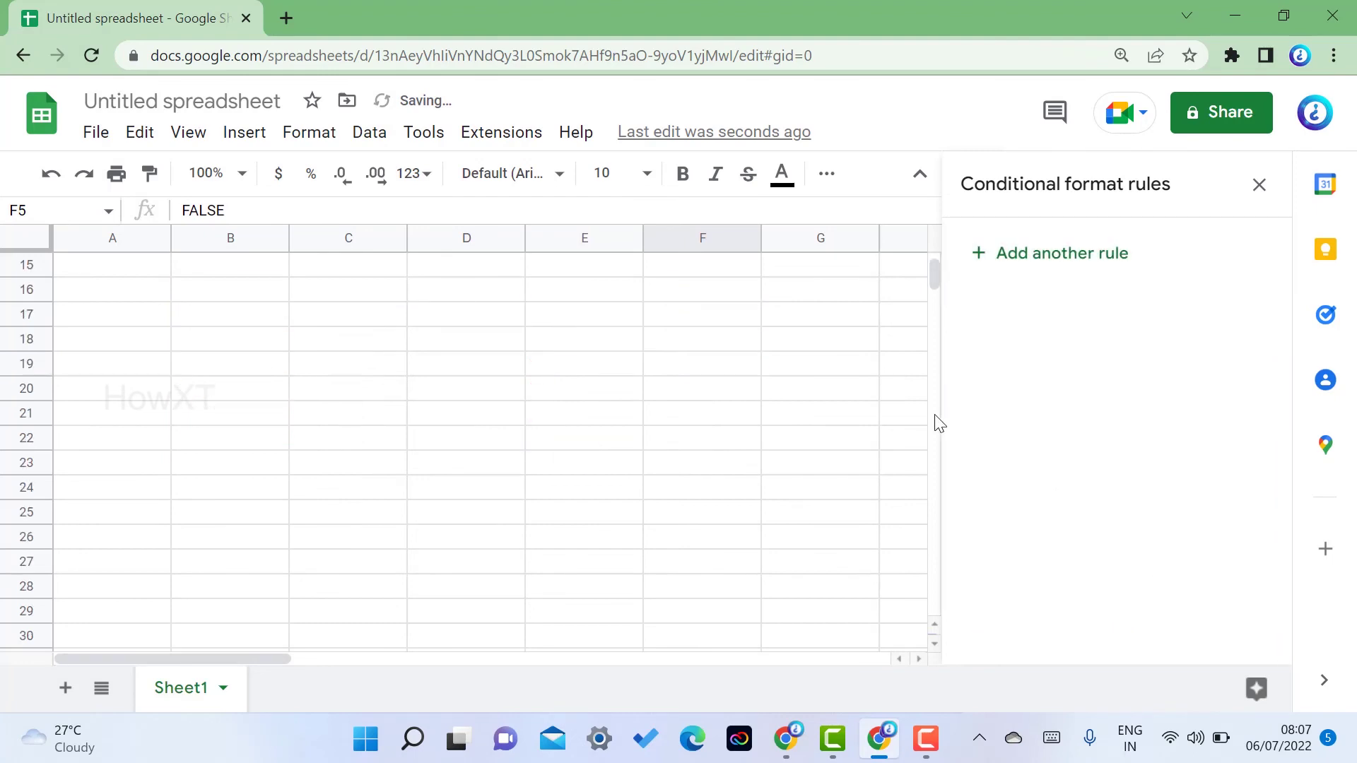
scroll(904, 415, "up", 5)
left_click(702, 537)
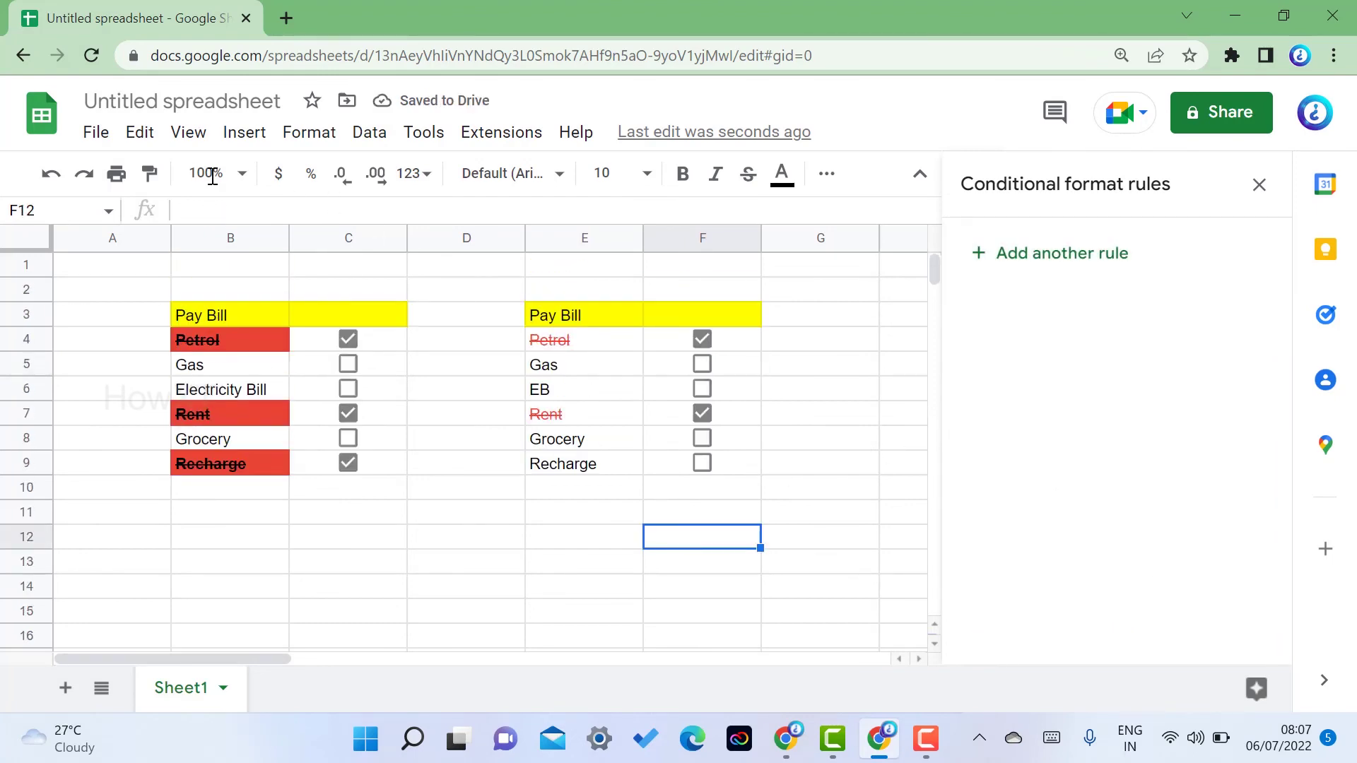
left_click(243, 133)
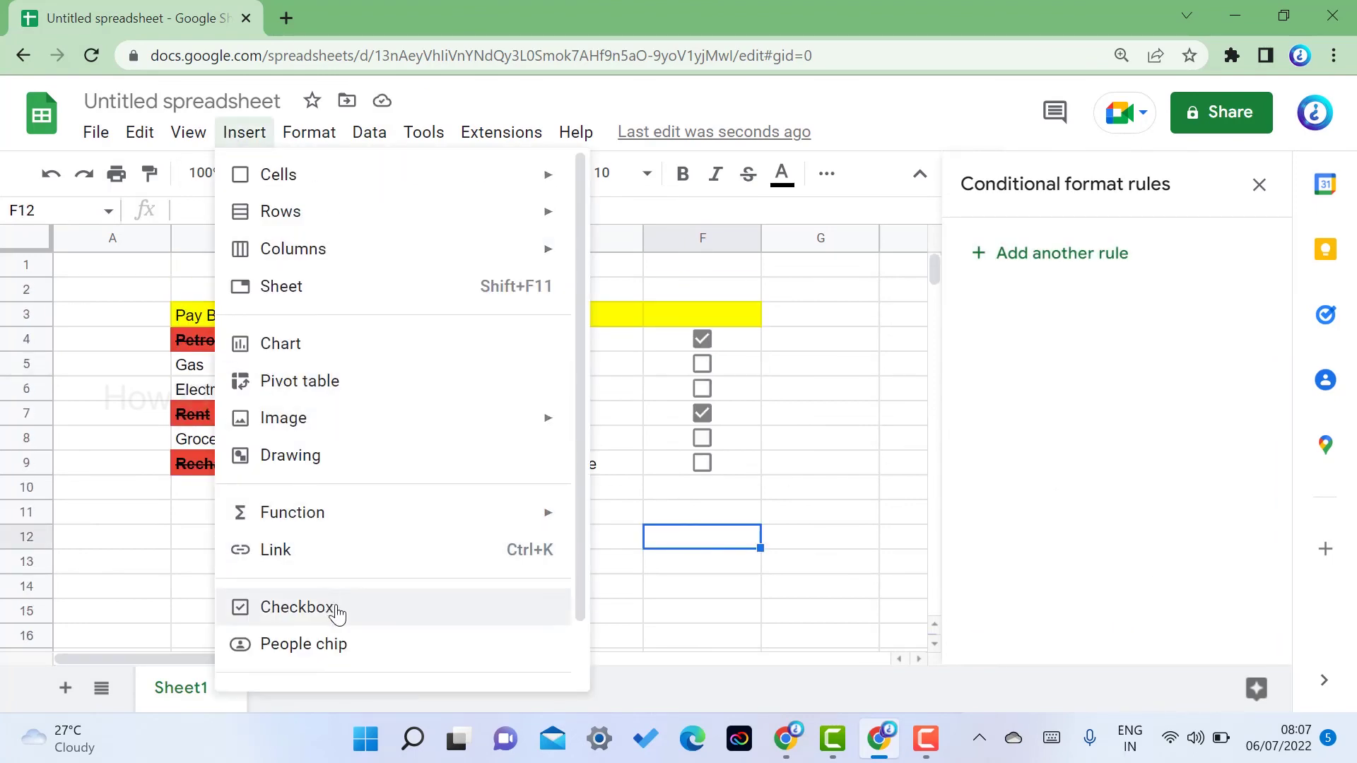
left_click(394, 100)
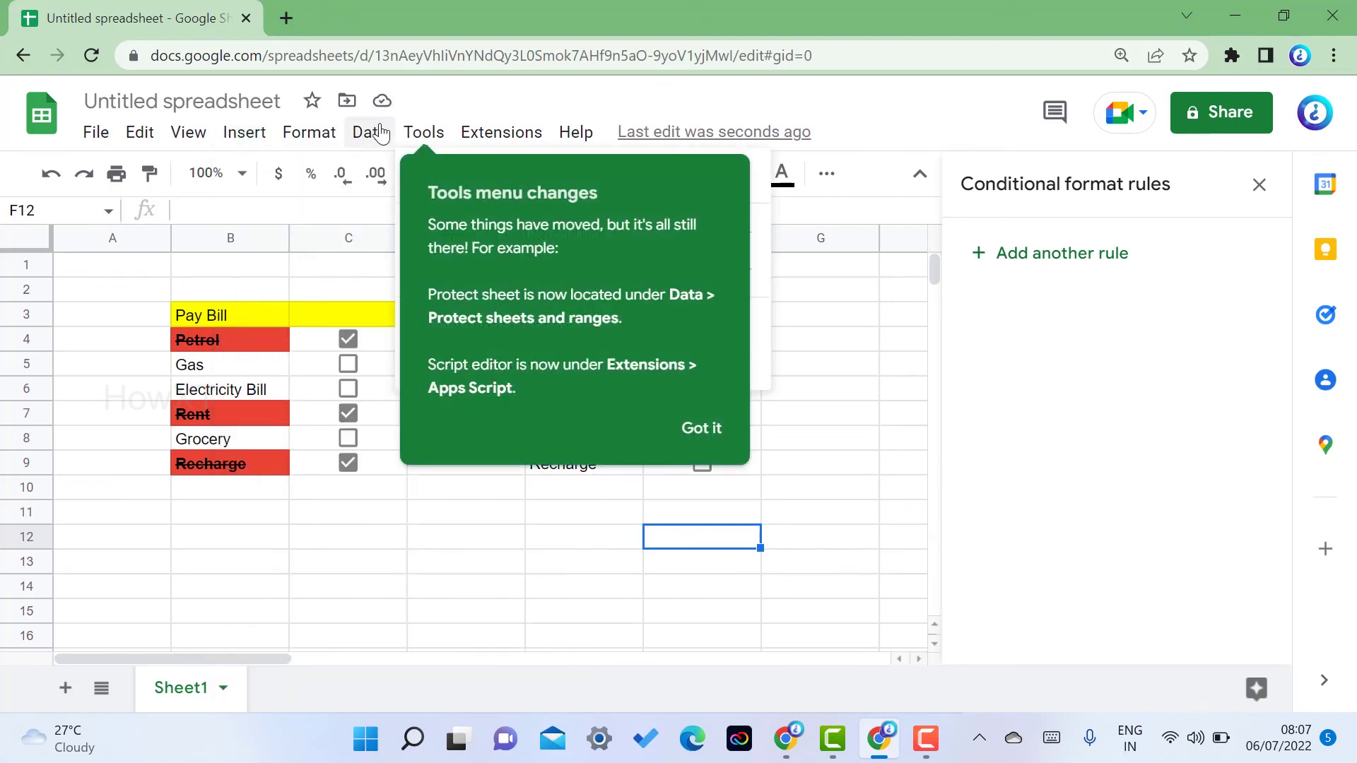
left_click(679, 422)
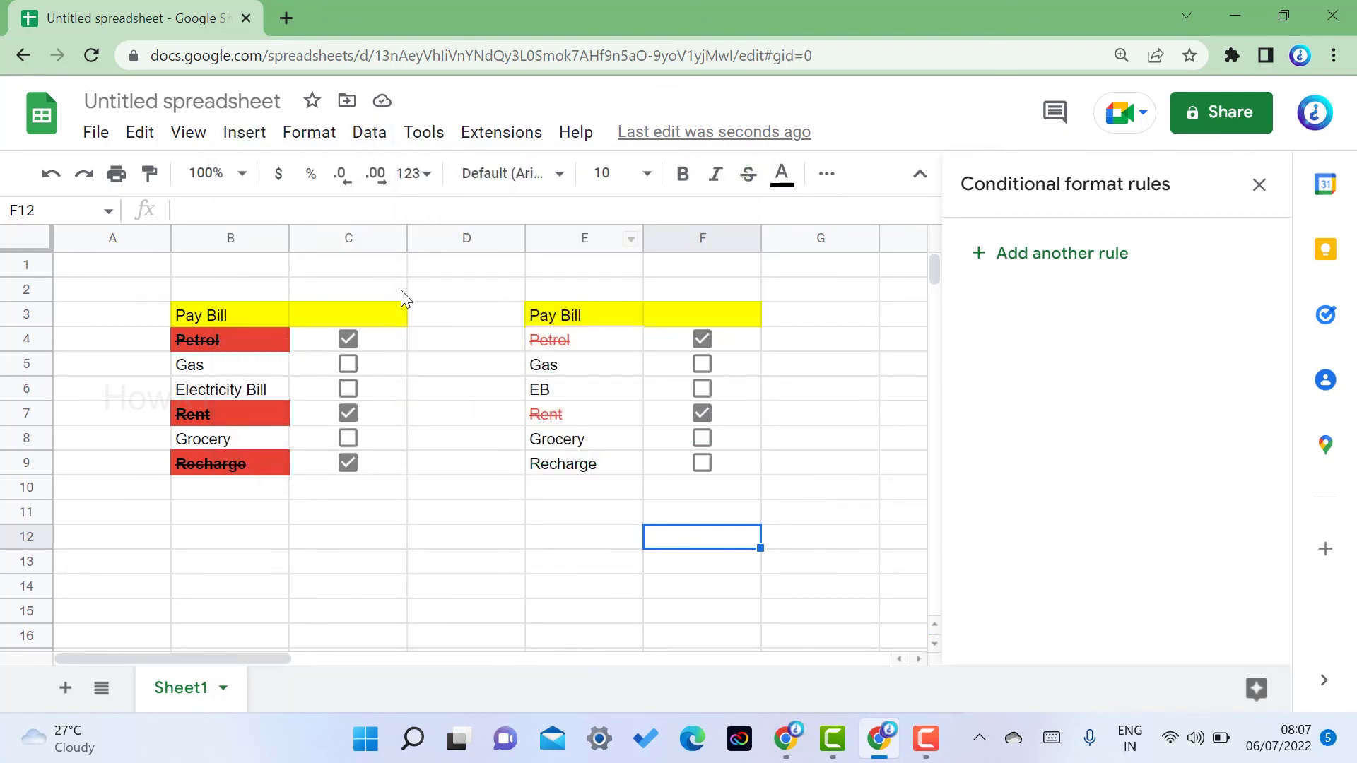